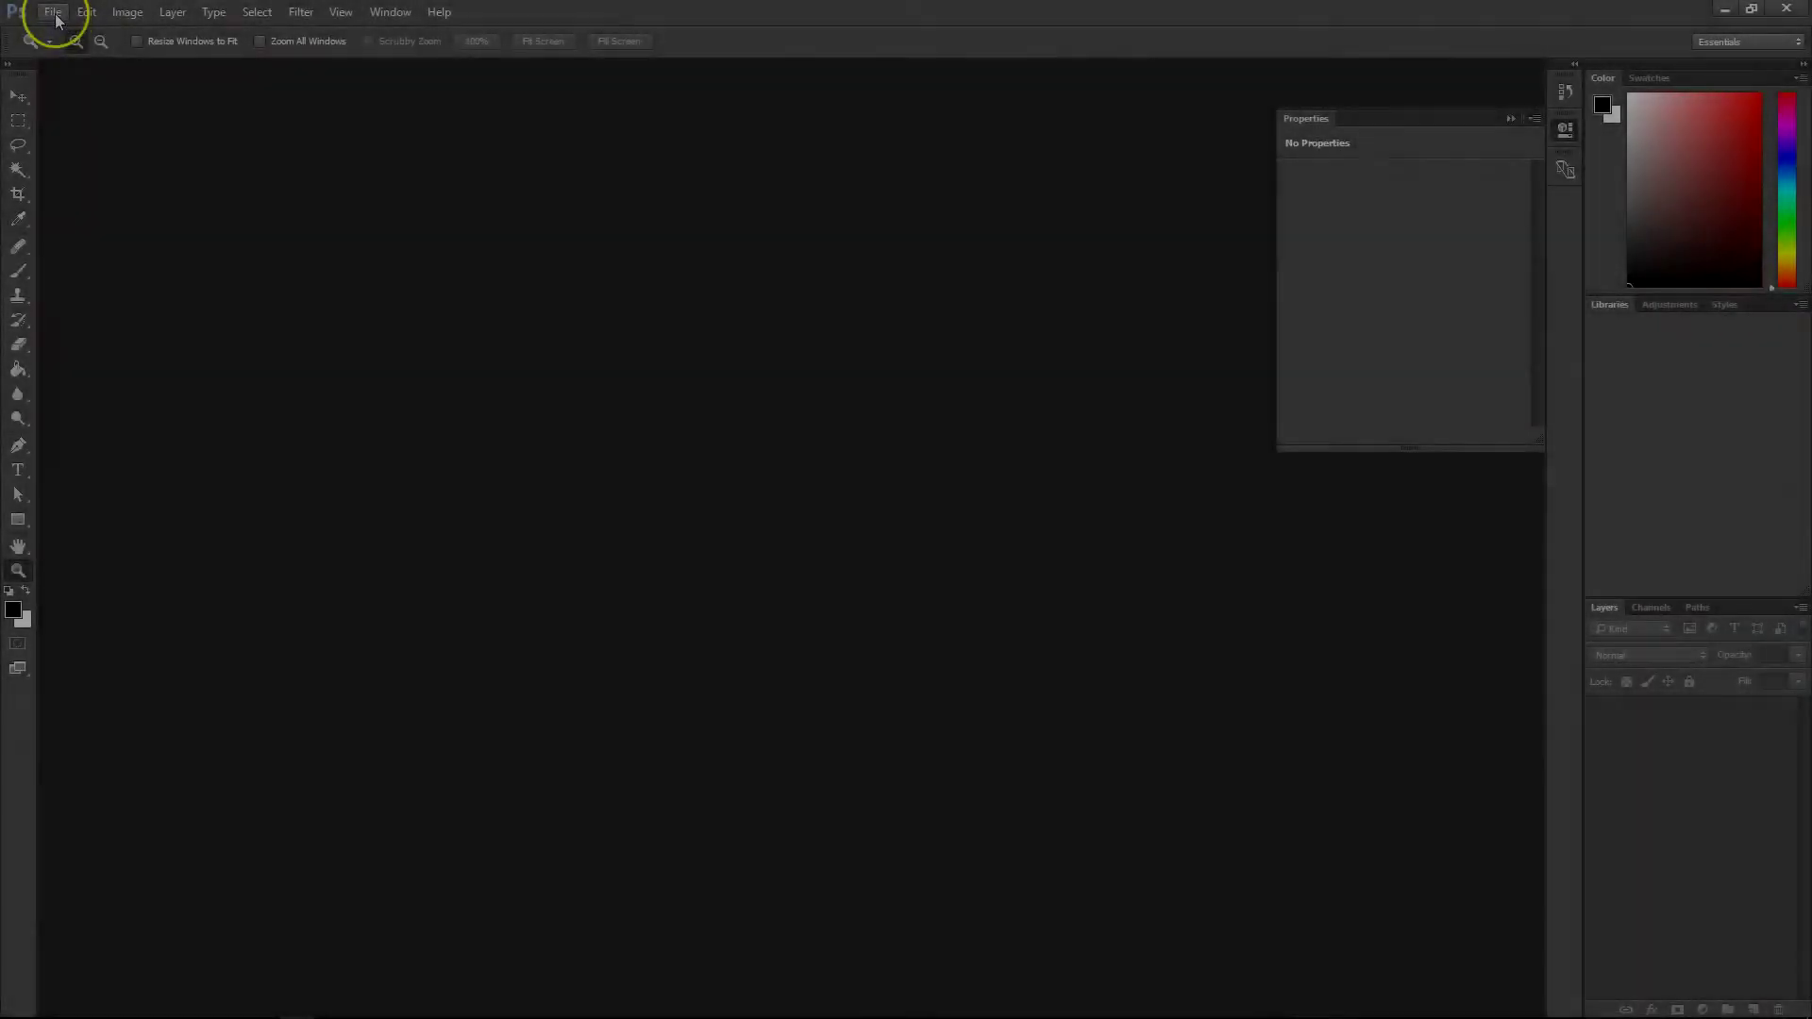
- Open Lightsaber.psd from the Lightsaber folder on the Desktop
{"action": "left_click", "coordinate": [53, 12]}
{"action": "left_click", "coordinate": [104, 51]}
{"action": "left_click", "coordinate": [382, 170]}
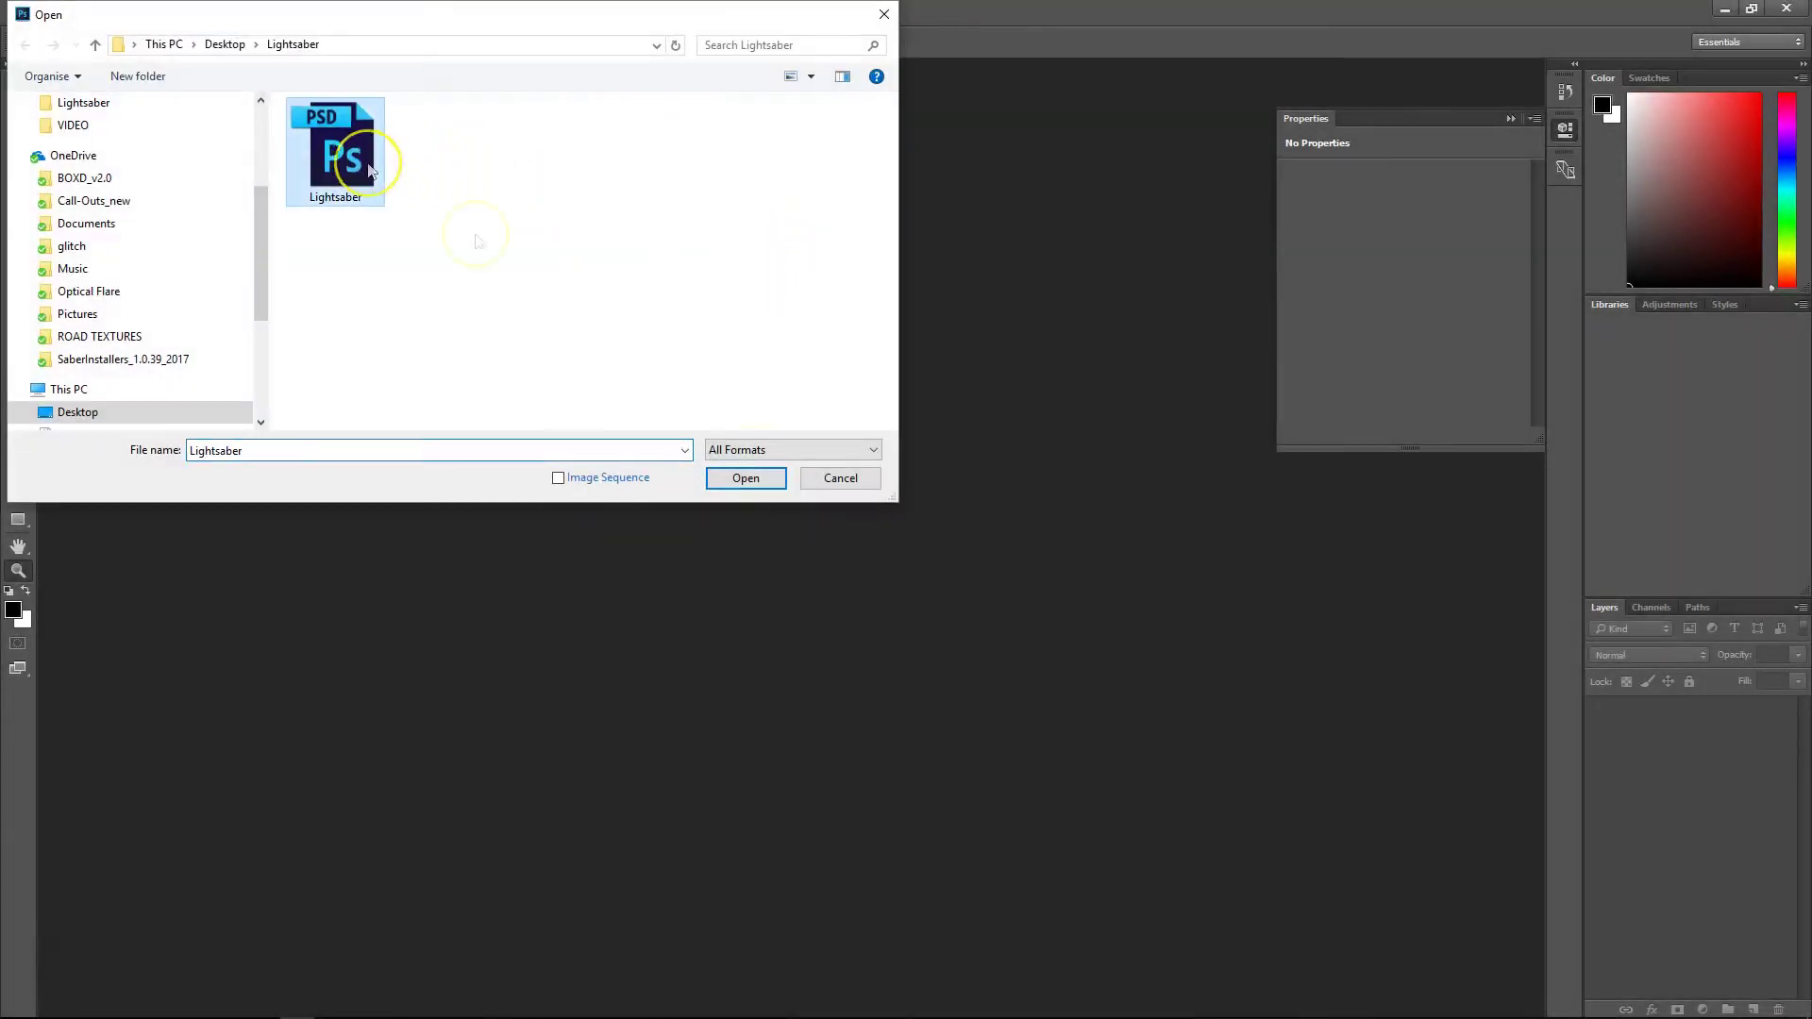
{"action": "left_click", "coordinate": [752, 481]}
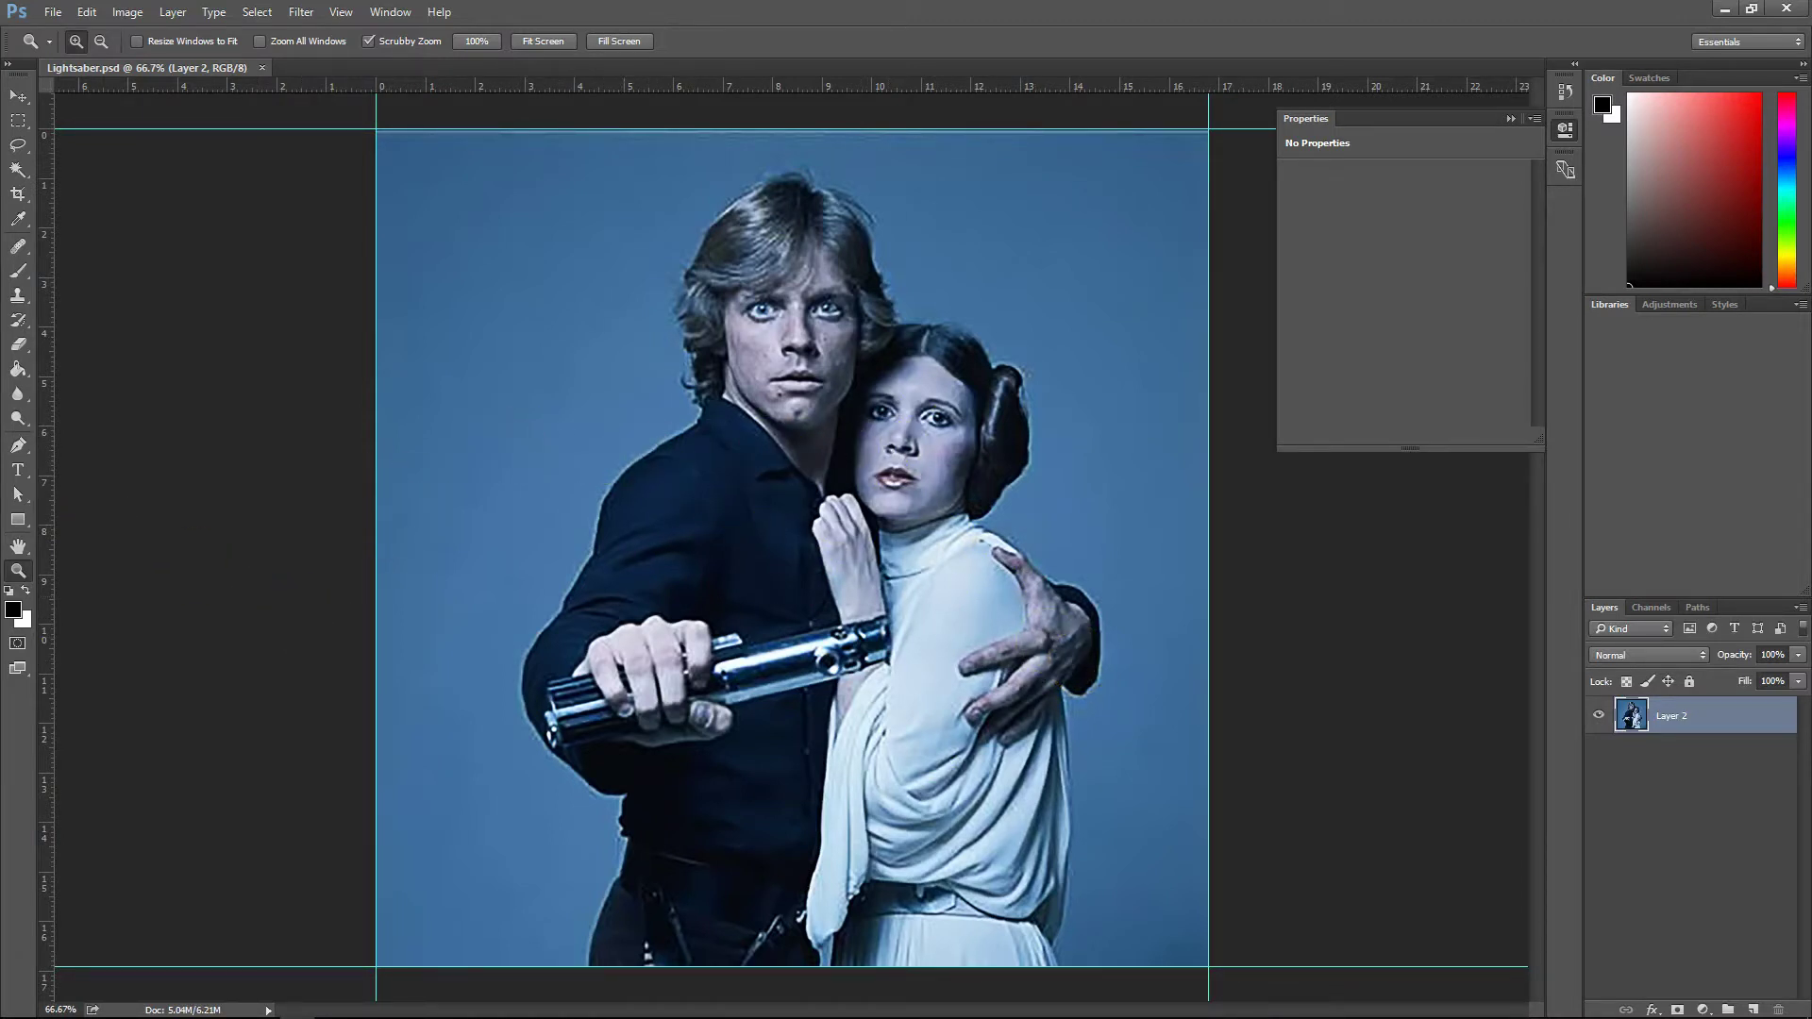
- Draw a thin 914 × 19 px rectangle across the top of the photo with white fill
{"action": "left_click", "coordinate": [17, 520]}
{"action": "left_click_drag", "start_coordinate": [554, 275], "coordinate": [1015, 327]}
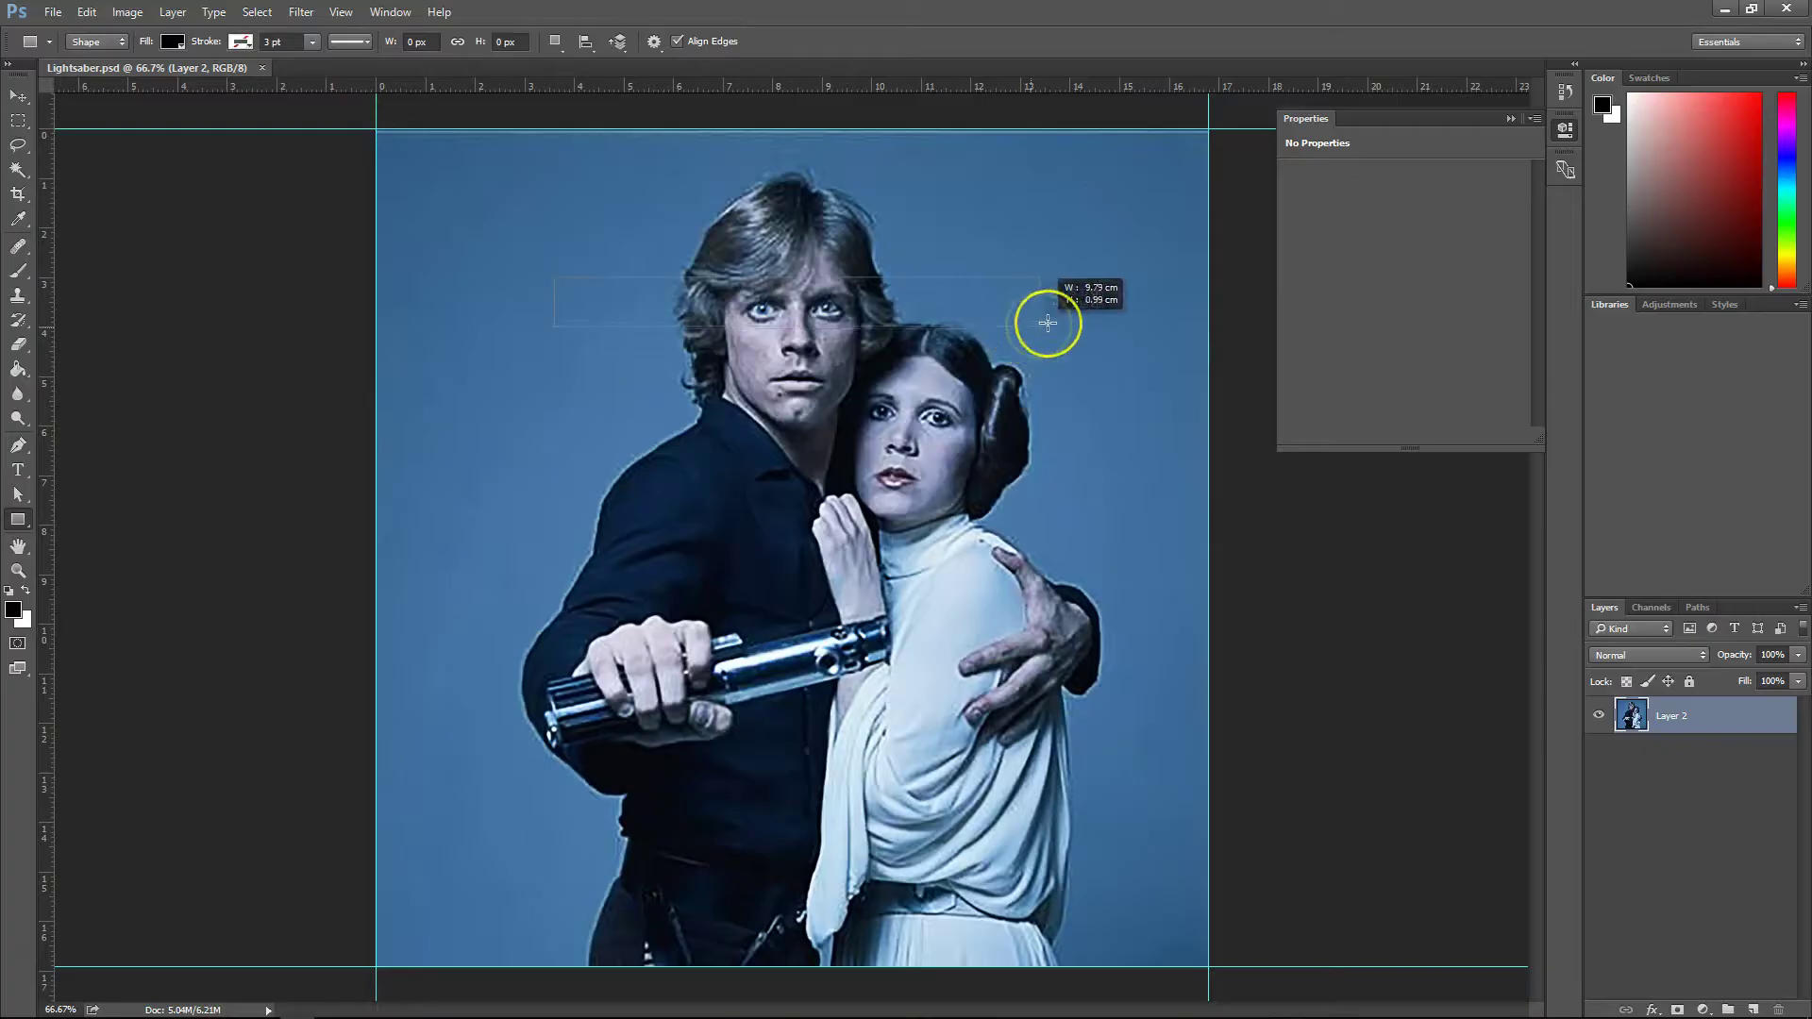
{"action": "left_click_drag", "start_coordinate": [1047, 323], "coordinate": [1129, 288]}
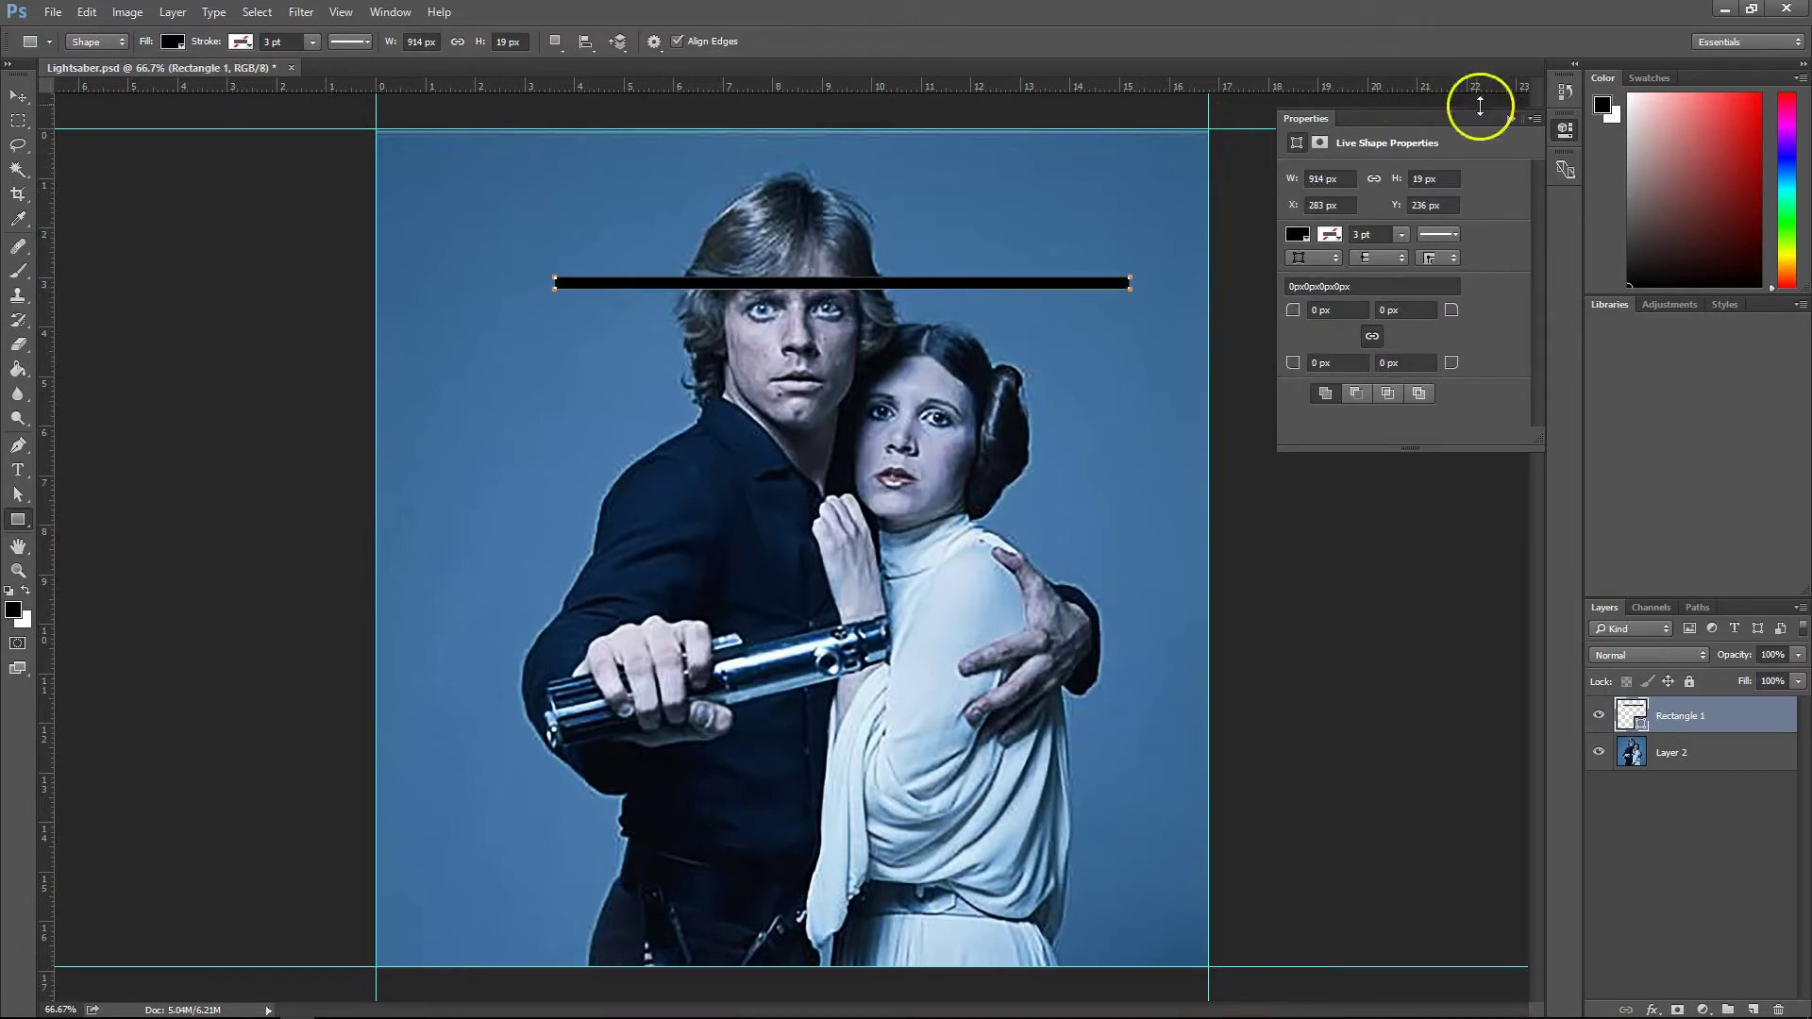
{"action": "left_click", "coordinate": [1299, 234]}
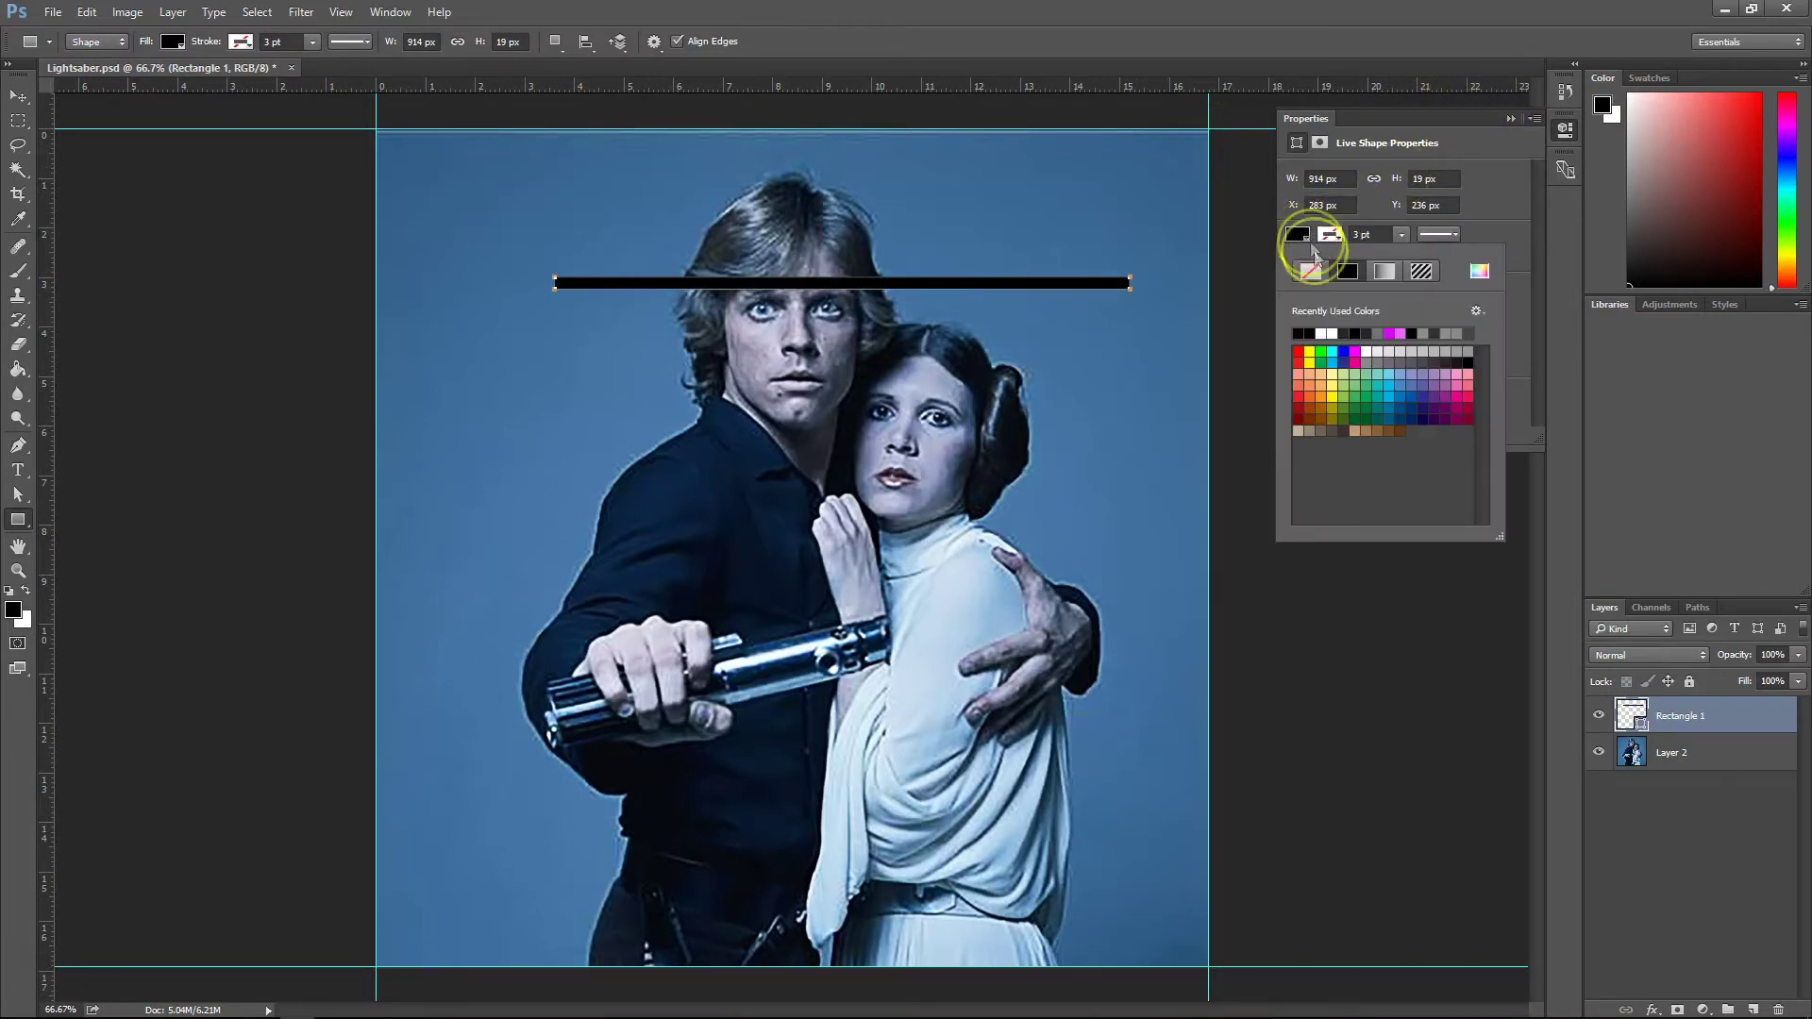
{"action": "left_click", "coordinate": [1330, 334]}
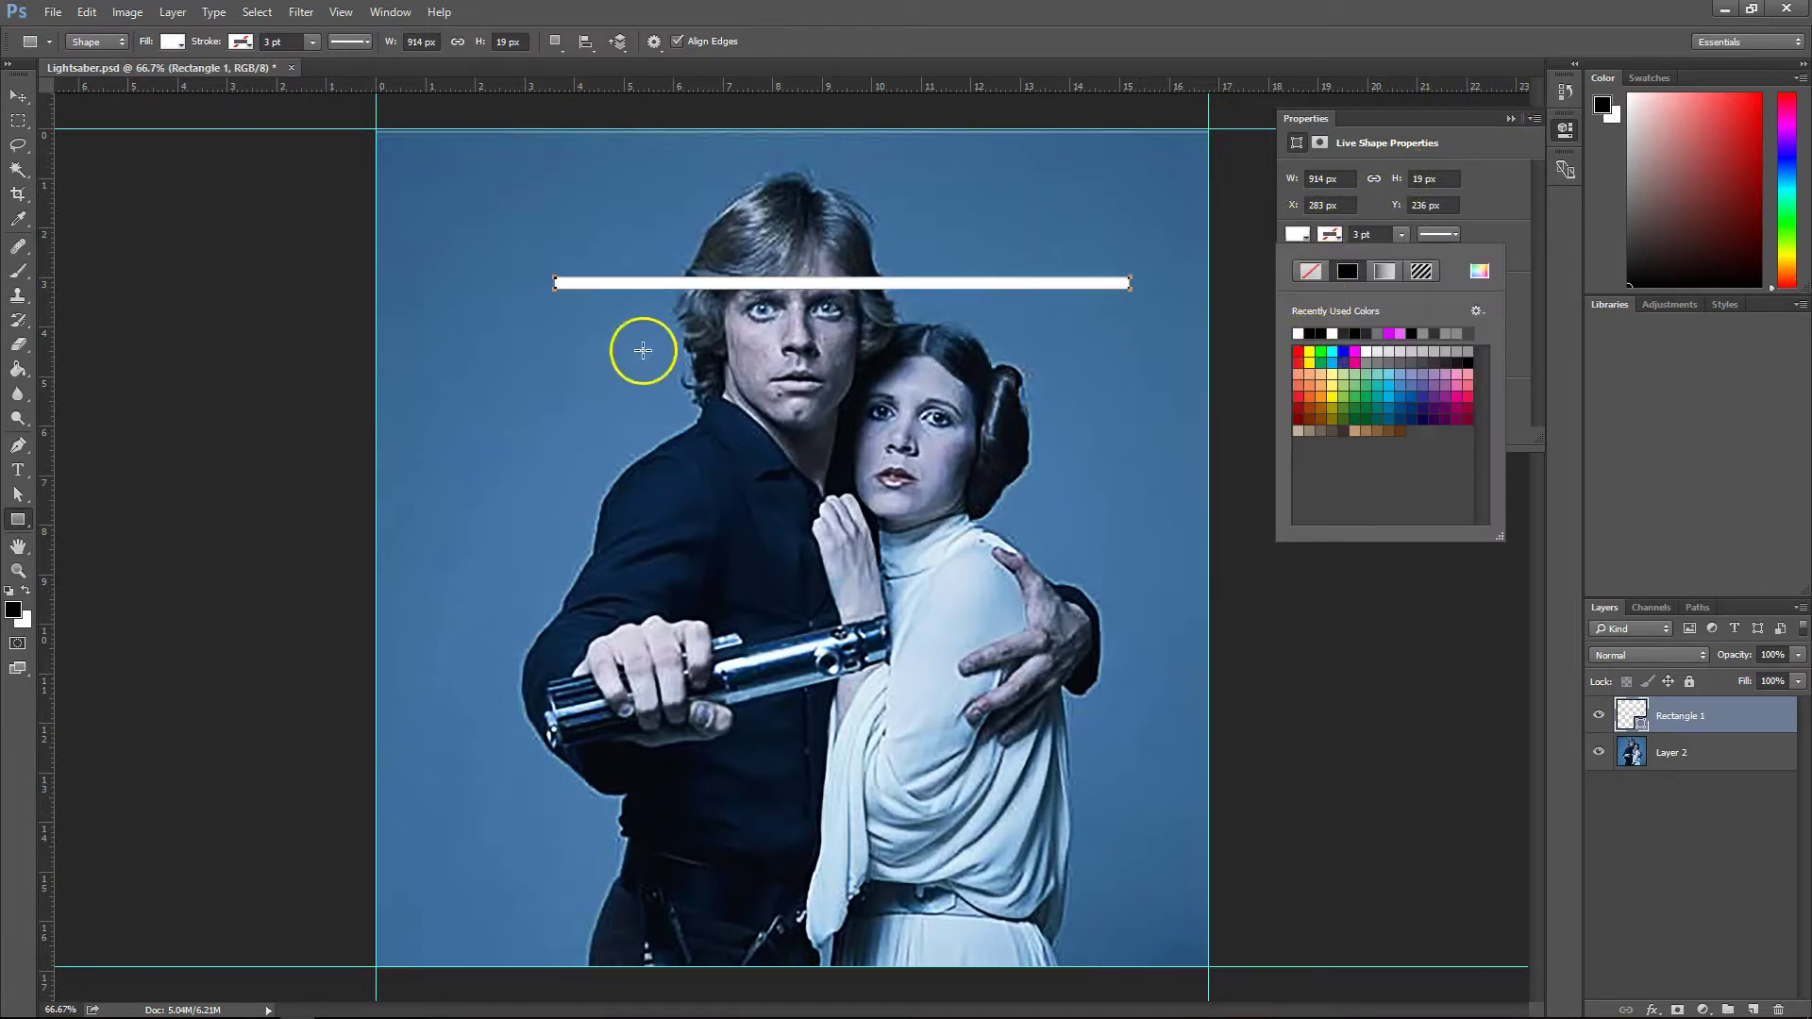
{"action": "left_click", "coordinate": [18, 95]}
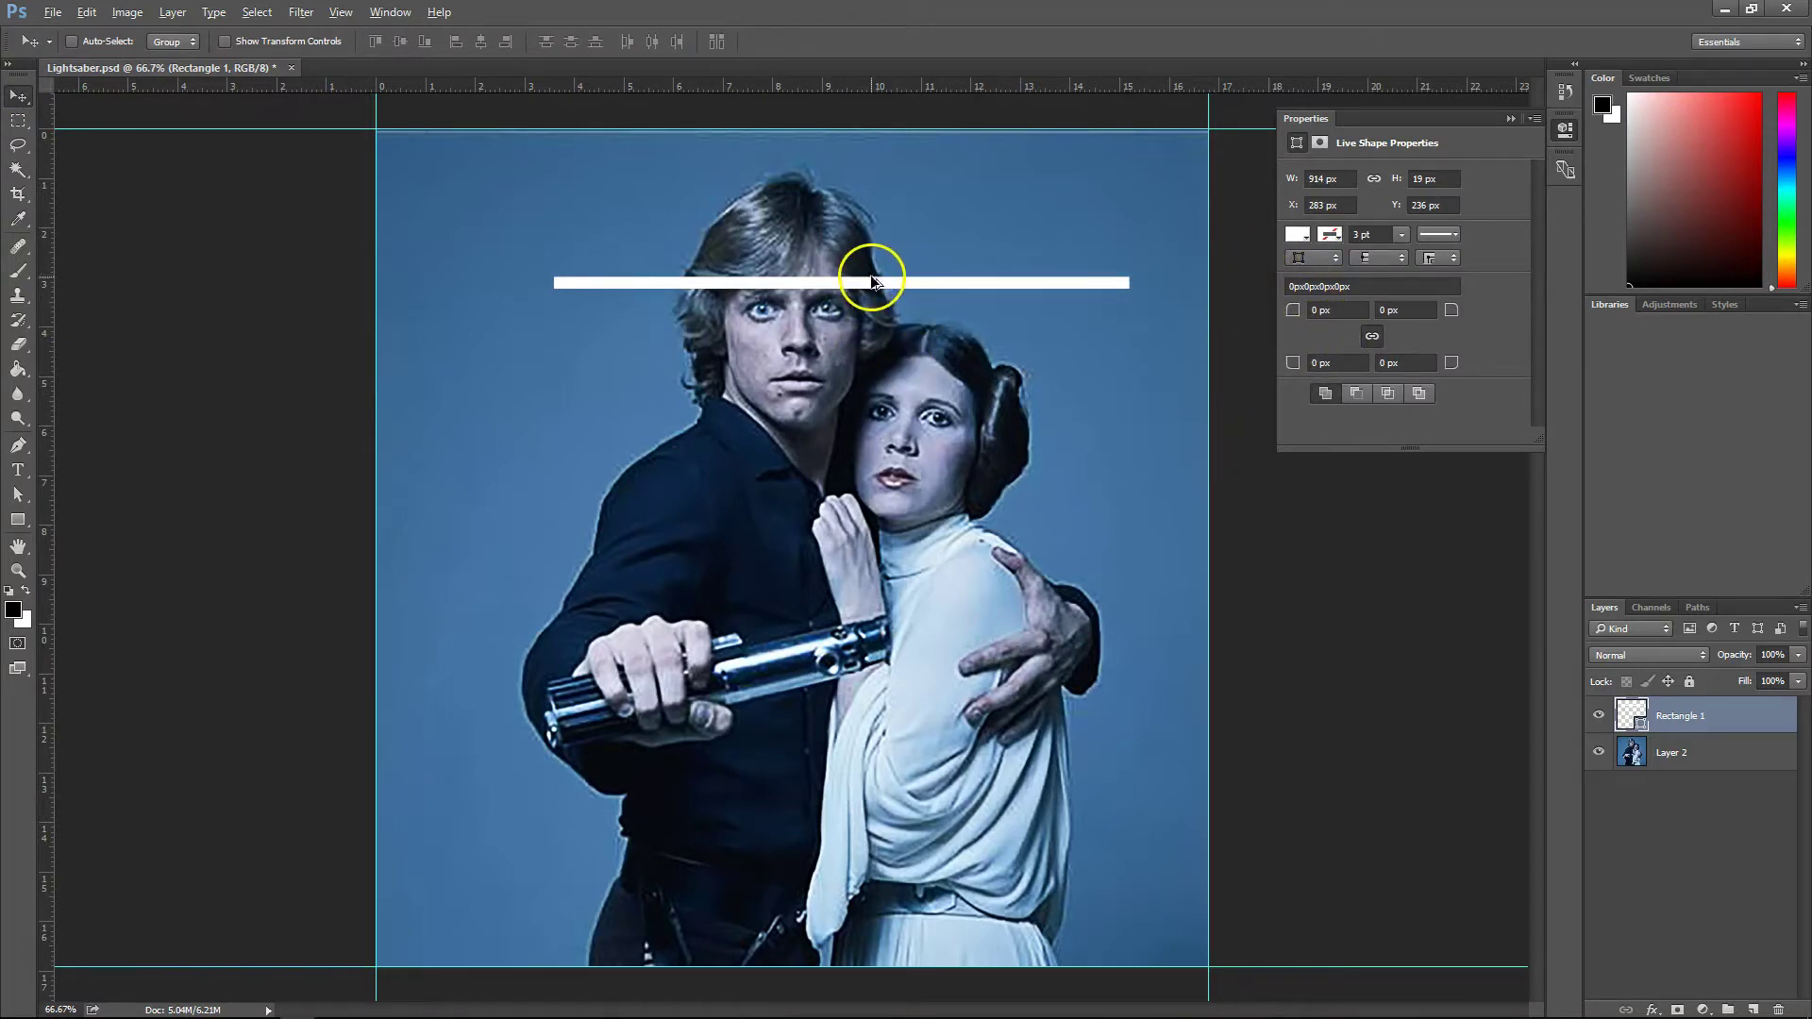
- Move the white bar onto the hilt and rotate it about −12.47° upward to the right
{"action": "key", "text": "alt"}
{"action": "left_click_drag", "start_coordinate": [957, 274], "coordinate": [1021, 660]}
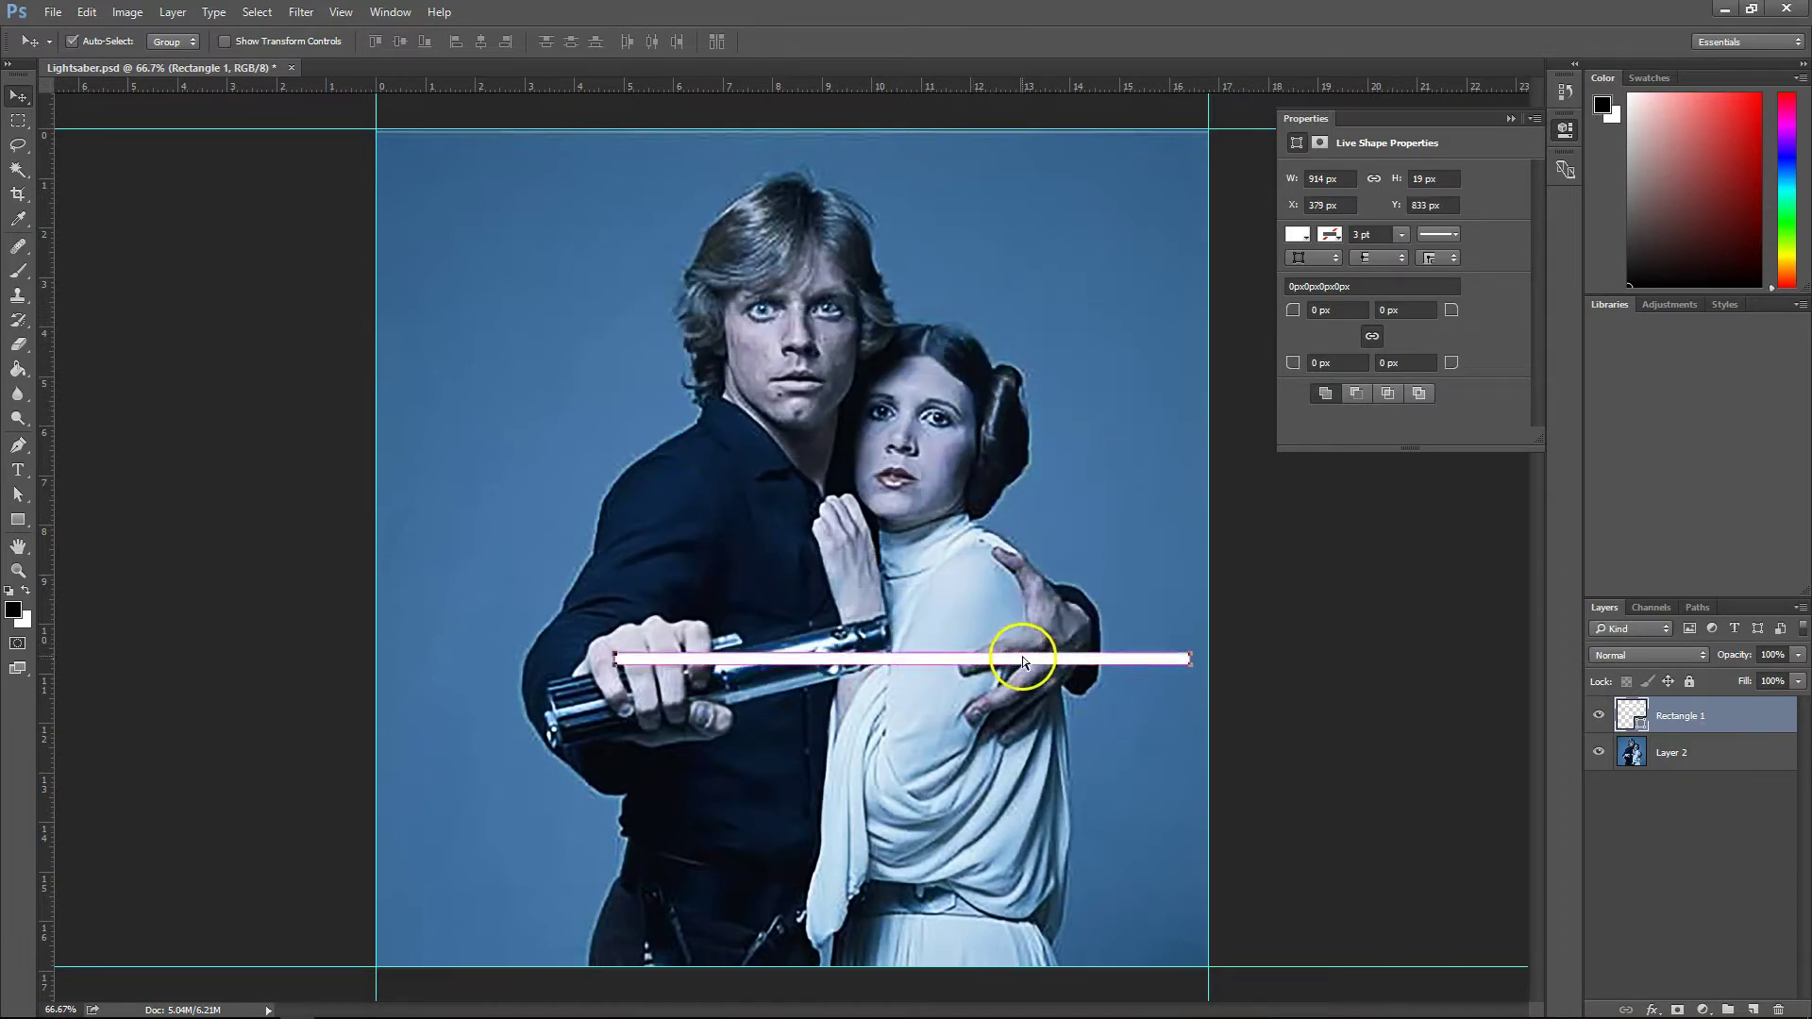
{"action": "key", "text": "ctrl+t"}
{"action": "left_click_drag", "start_coordinate": [1208, 648], "coordinate": [1282, 555]}
- Tilt the bar more steeply and reposition it along the hilt
{"action": "left_click_drag", "start_coordinate": [592, 684], "coordinate": [594, 689]}
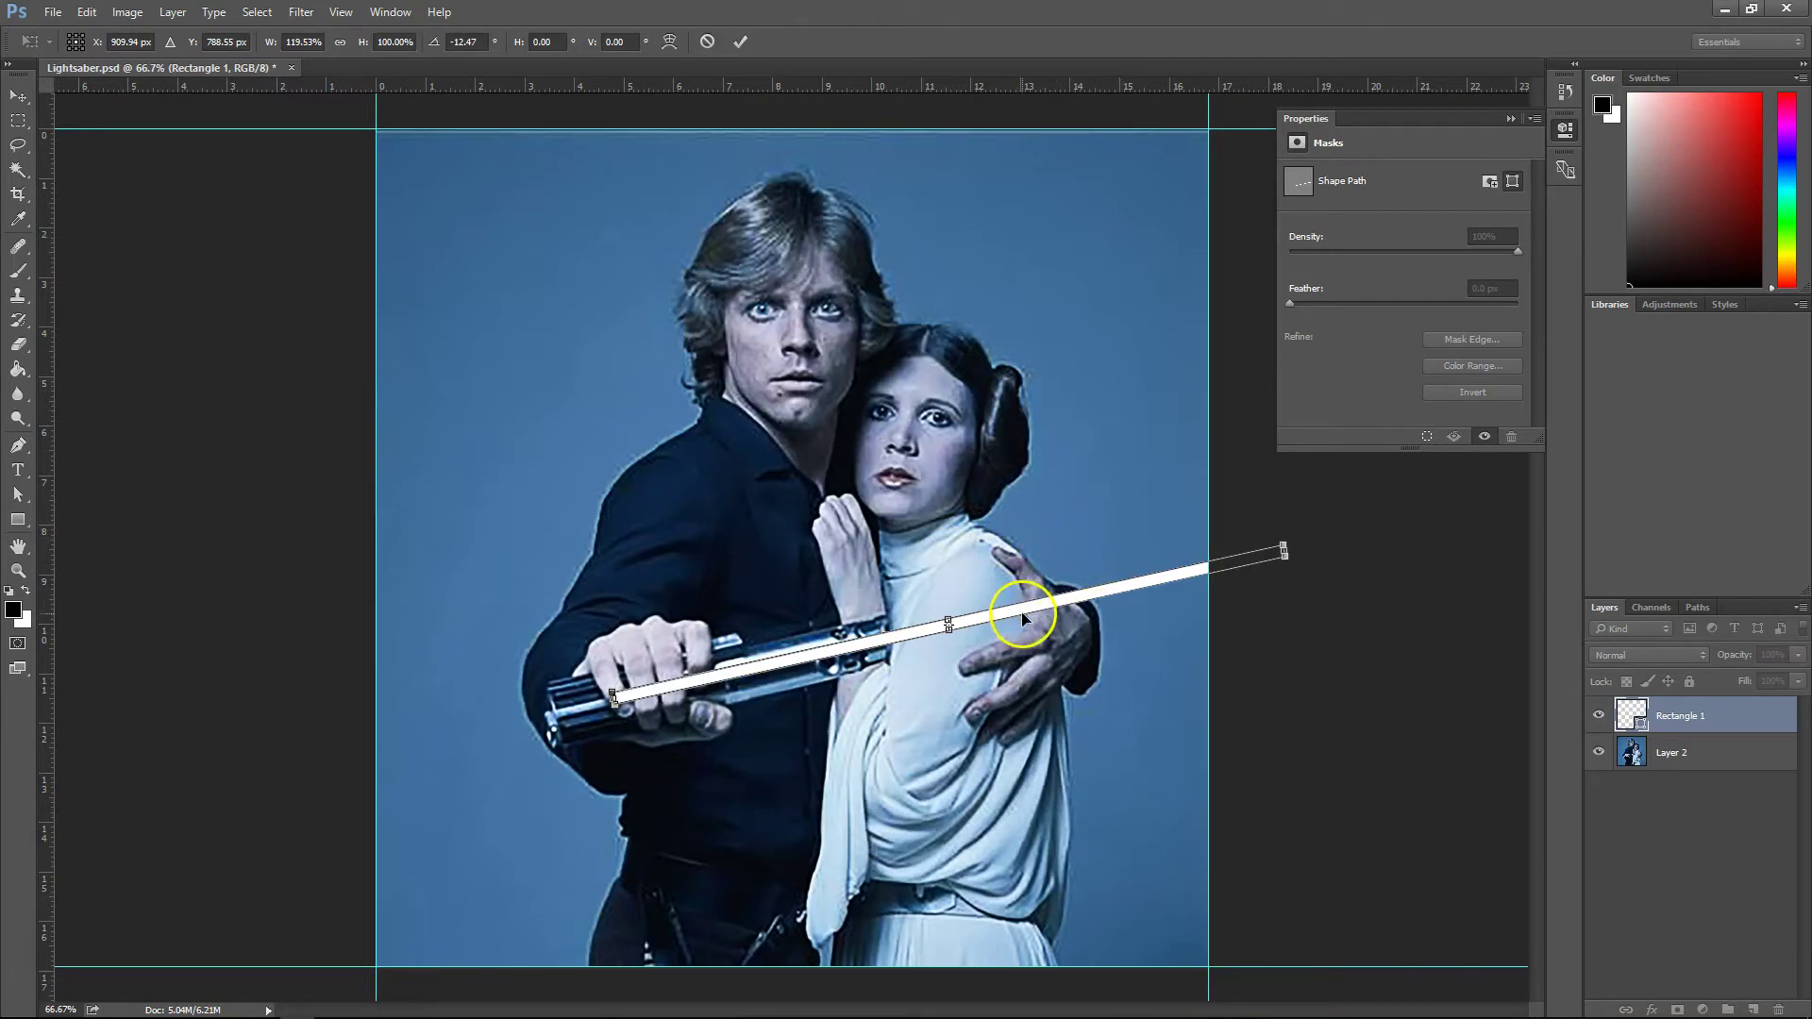
{"action": "left_click_drag", "start_coordinate": [1025, 614], "coordinate": [1026, 563]}
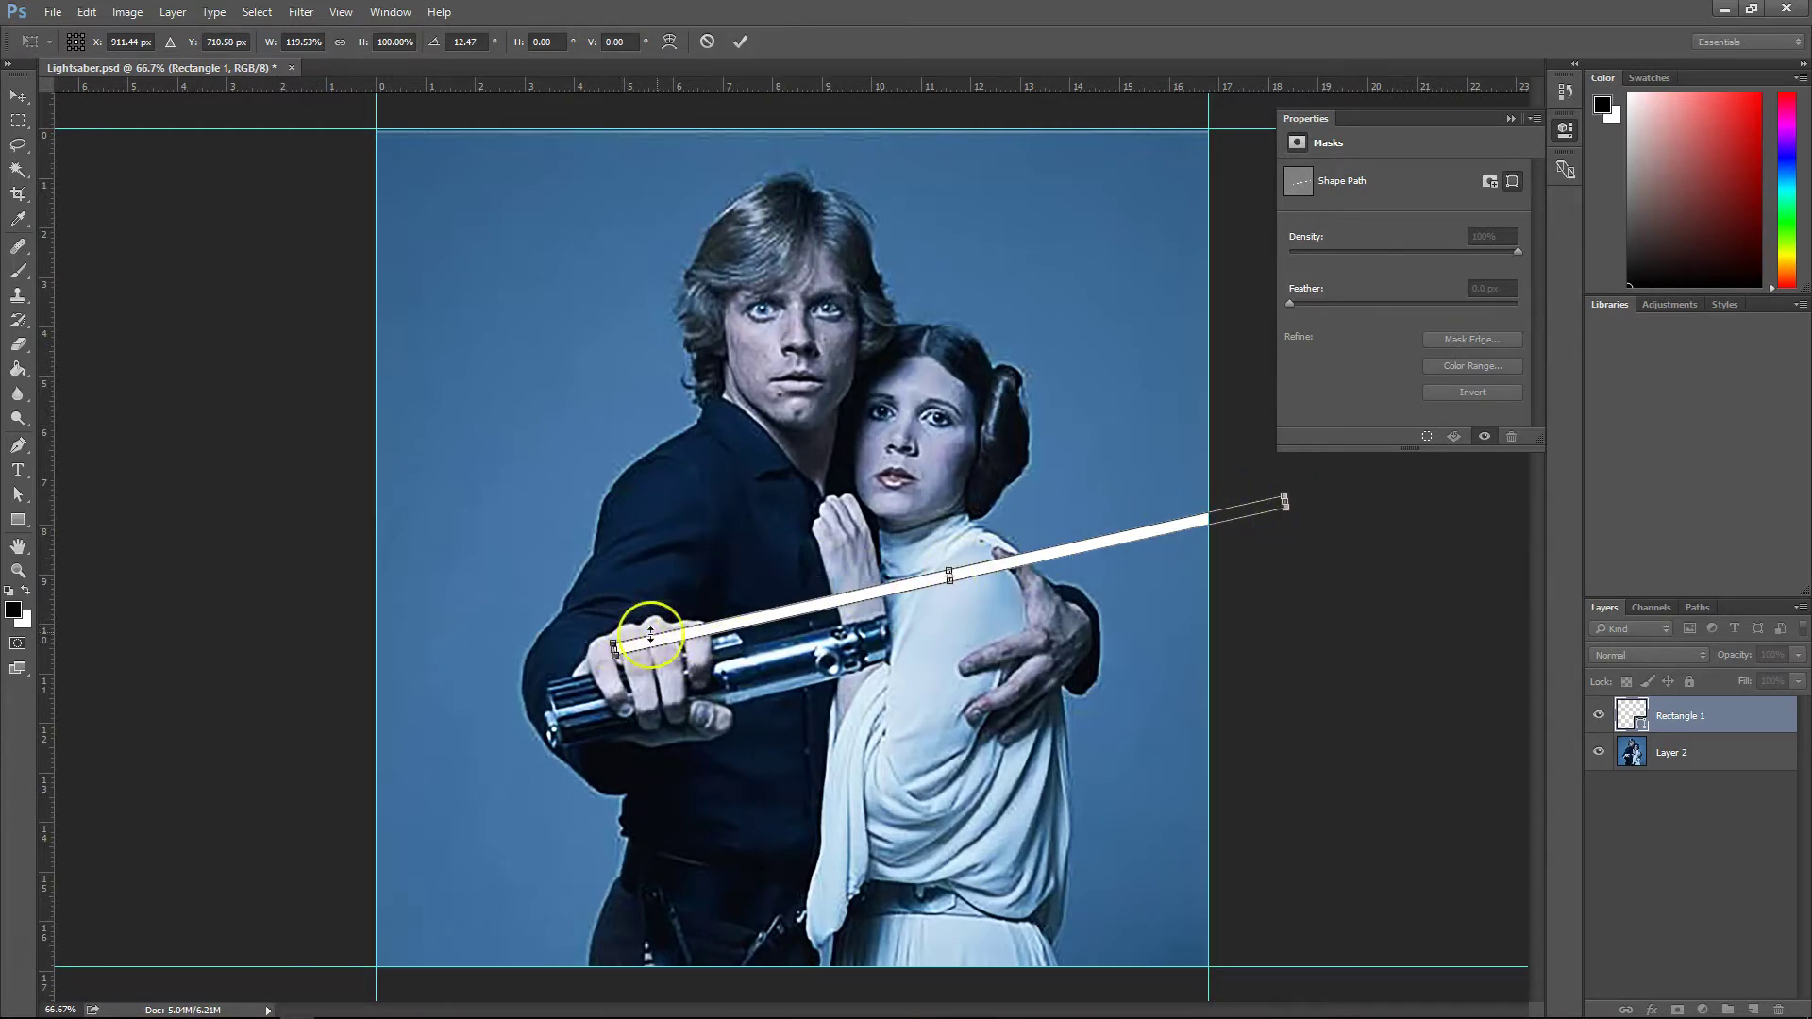
{"action": "left_click_drag", "start_coordinate": [863, 600], "coordinate": [888, 632]}
{"action": "left_click_drag", "start_coordinate": [1339, 538], "coordinate": [1339, 525]}
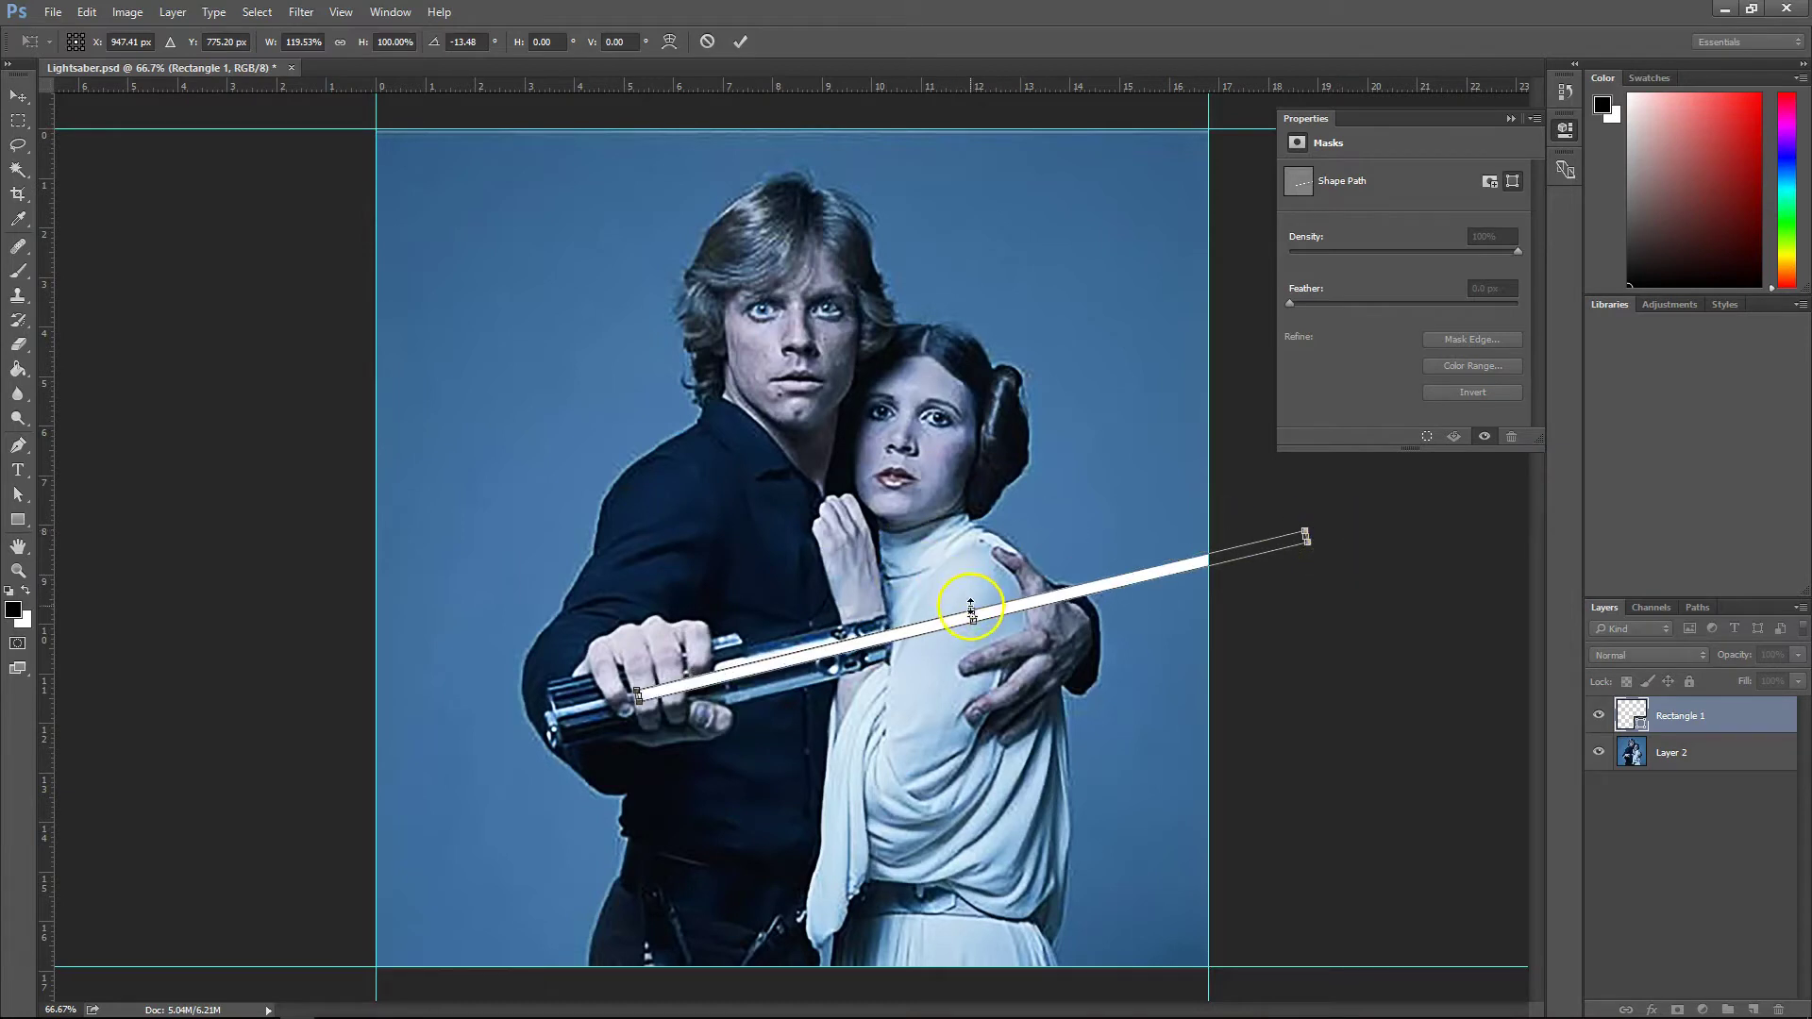
- Thicken the bar, shorten it to start at the hilt's end, realign to about −13.4°, and apply
{"action": "left_click_drag", "start_coordinate": [969, 611], "coordinate": [973, 626]}
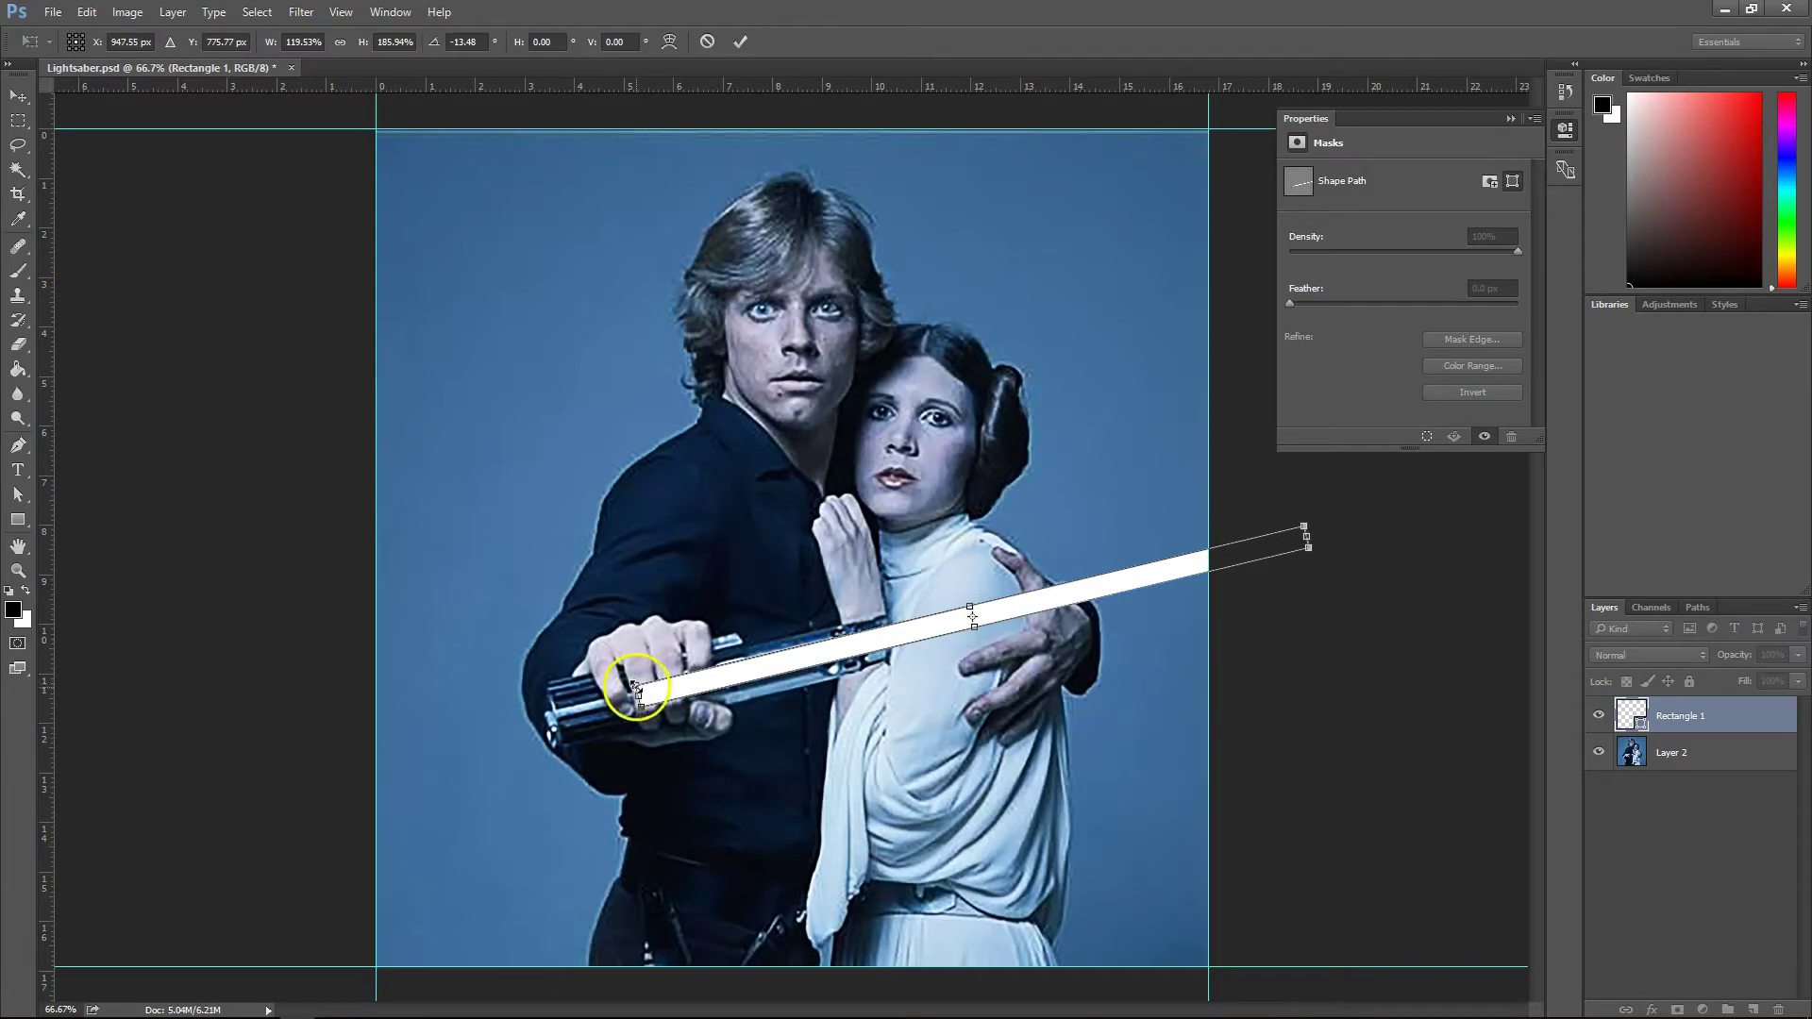
{"action": "left_click_drag", "start_coordinate": [639, 695], "coordinate": [836, 630]}
{"action": "left_click_drag", "start_coordinate": [1375, 538], "coordinate": [1387, 539]}
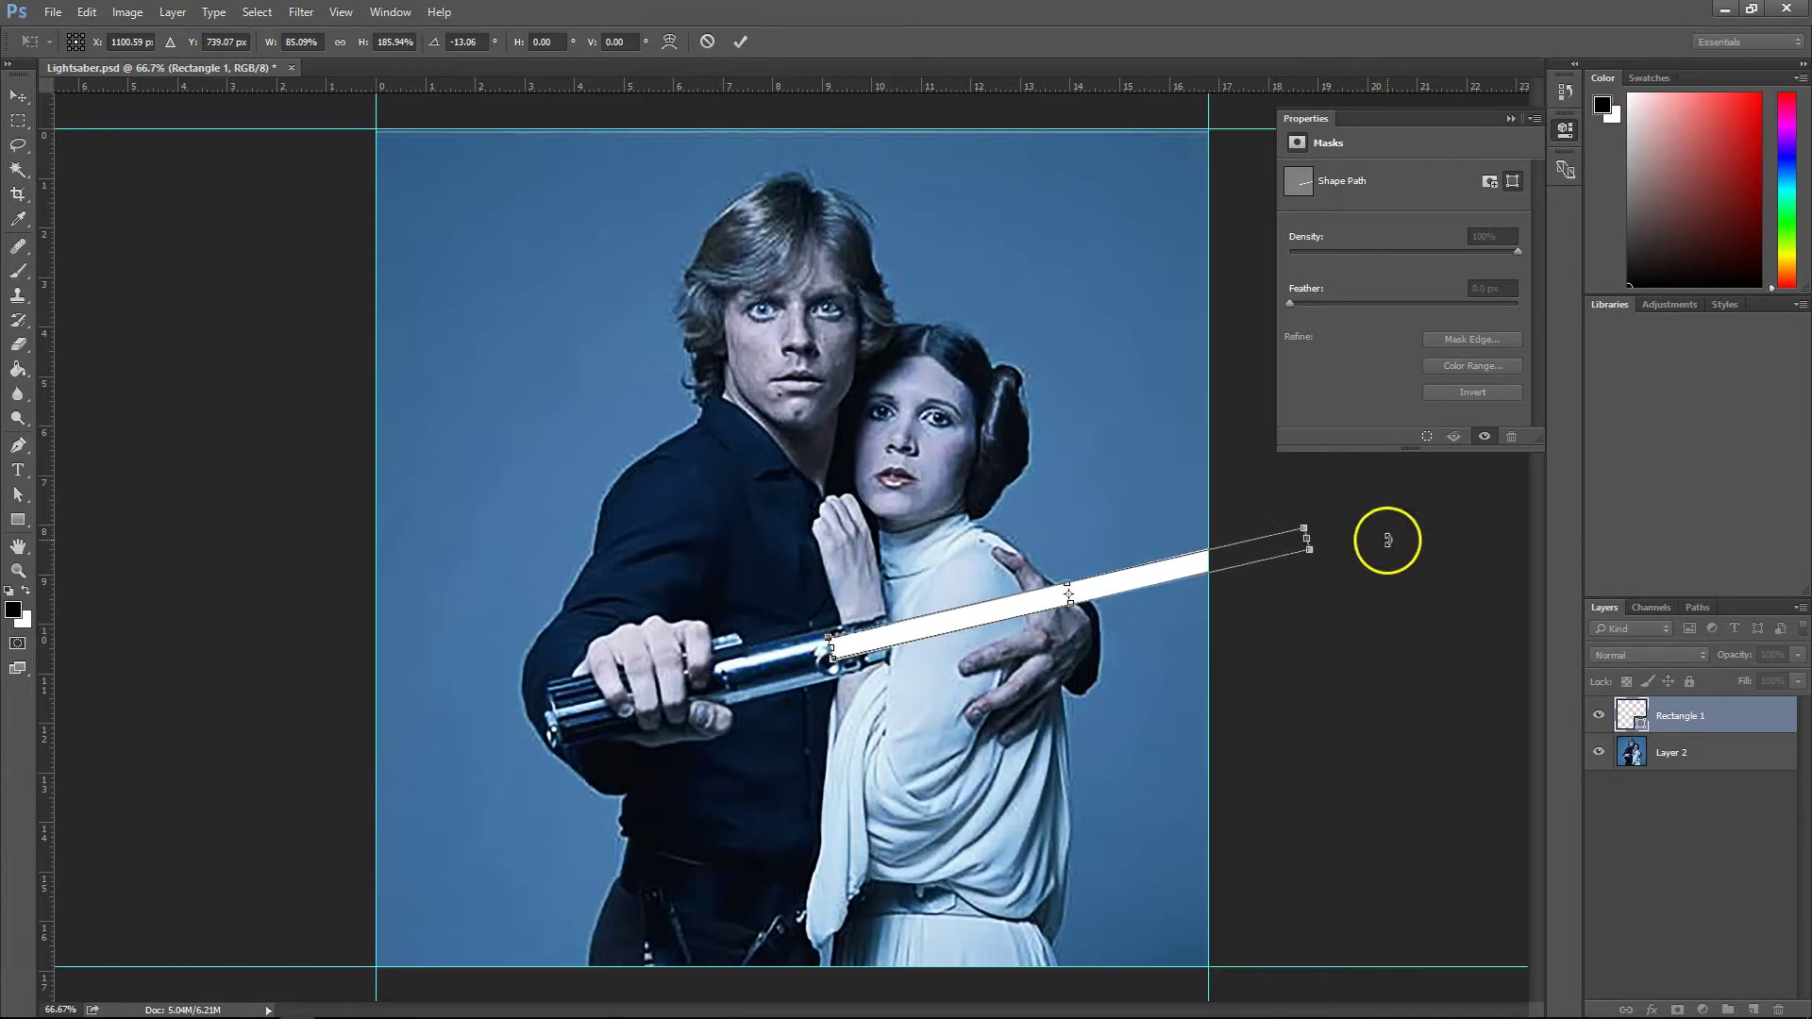
{"action": "left_click_drag", "start_coordinate": [1333, 544], "coordinate": [1333, 543]}
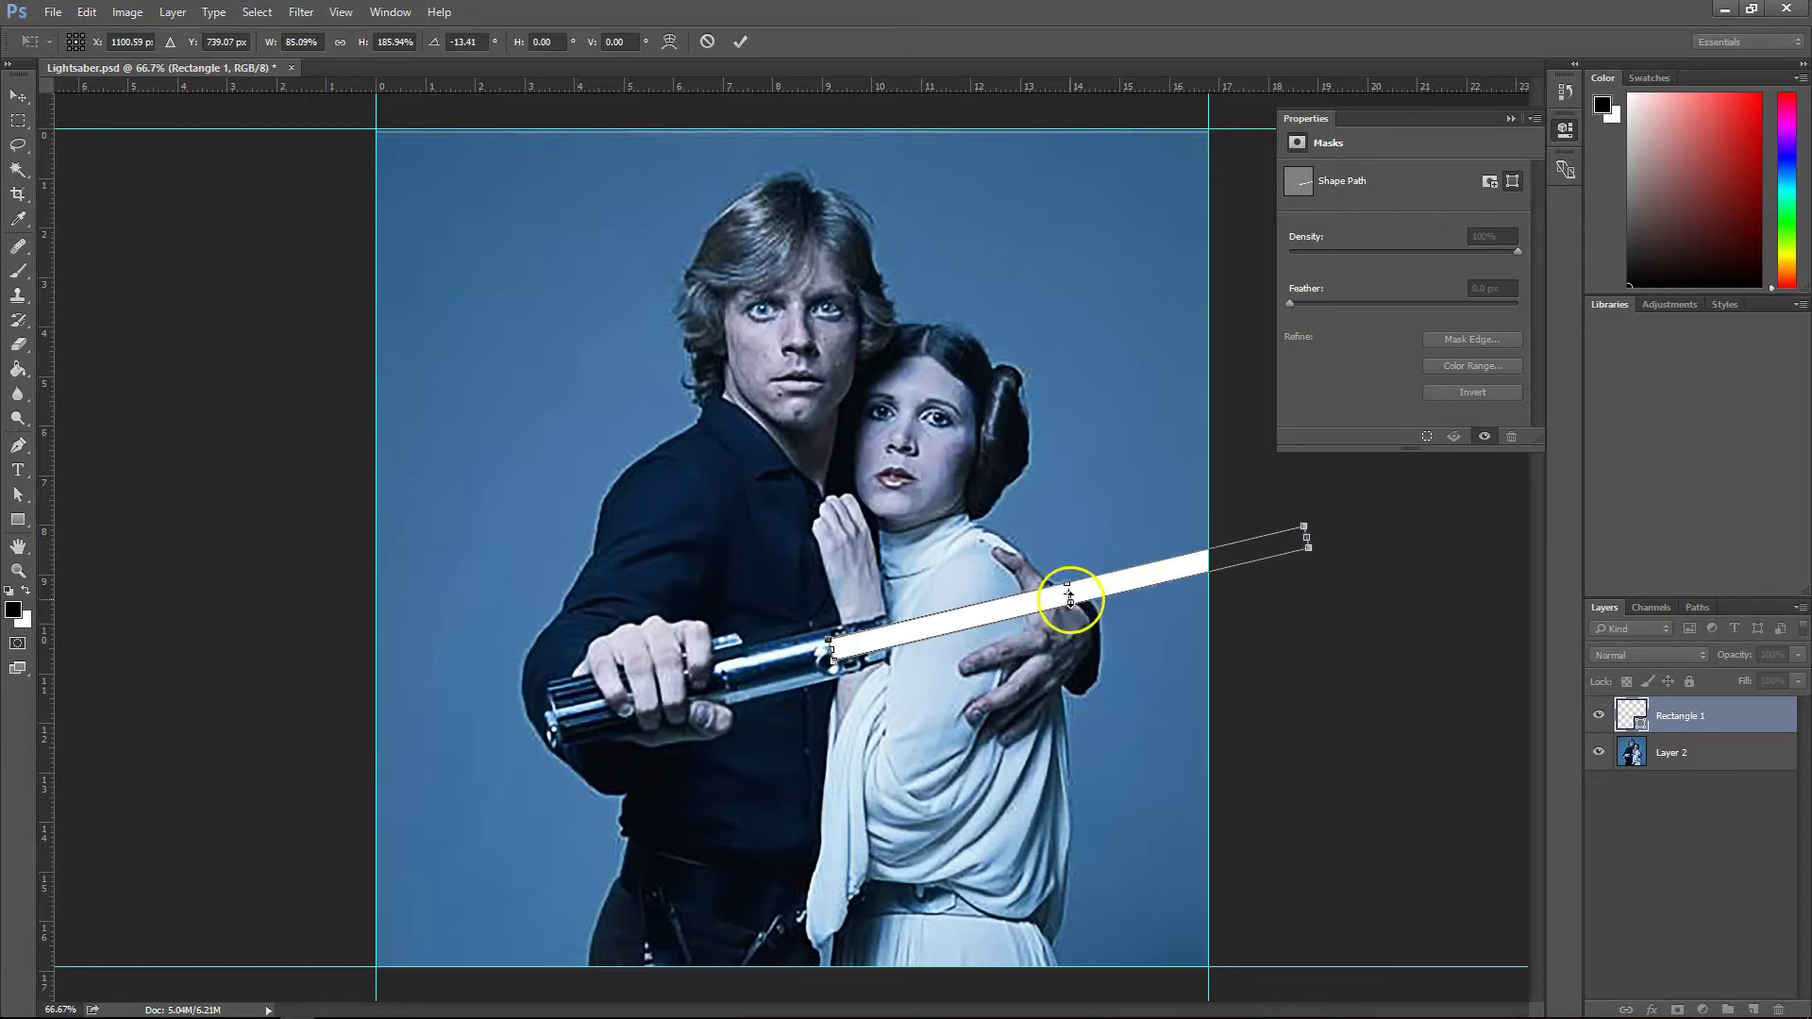
{"action": "key", "text": "Return"}
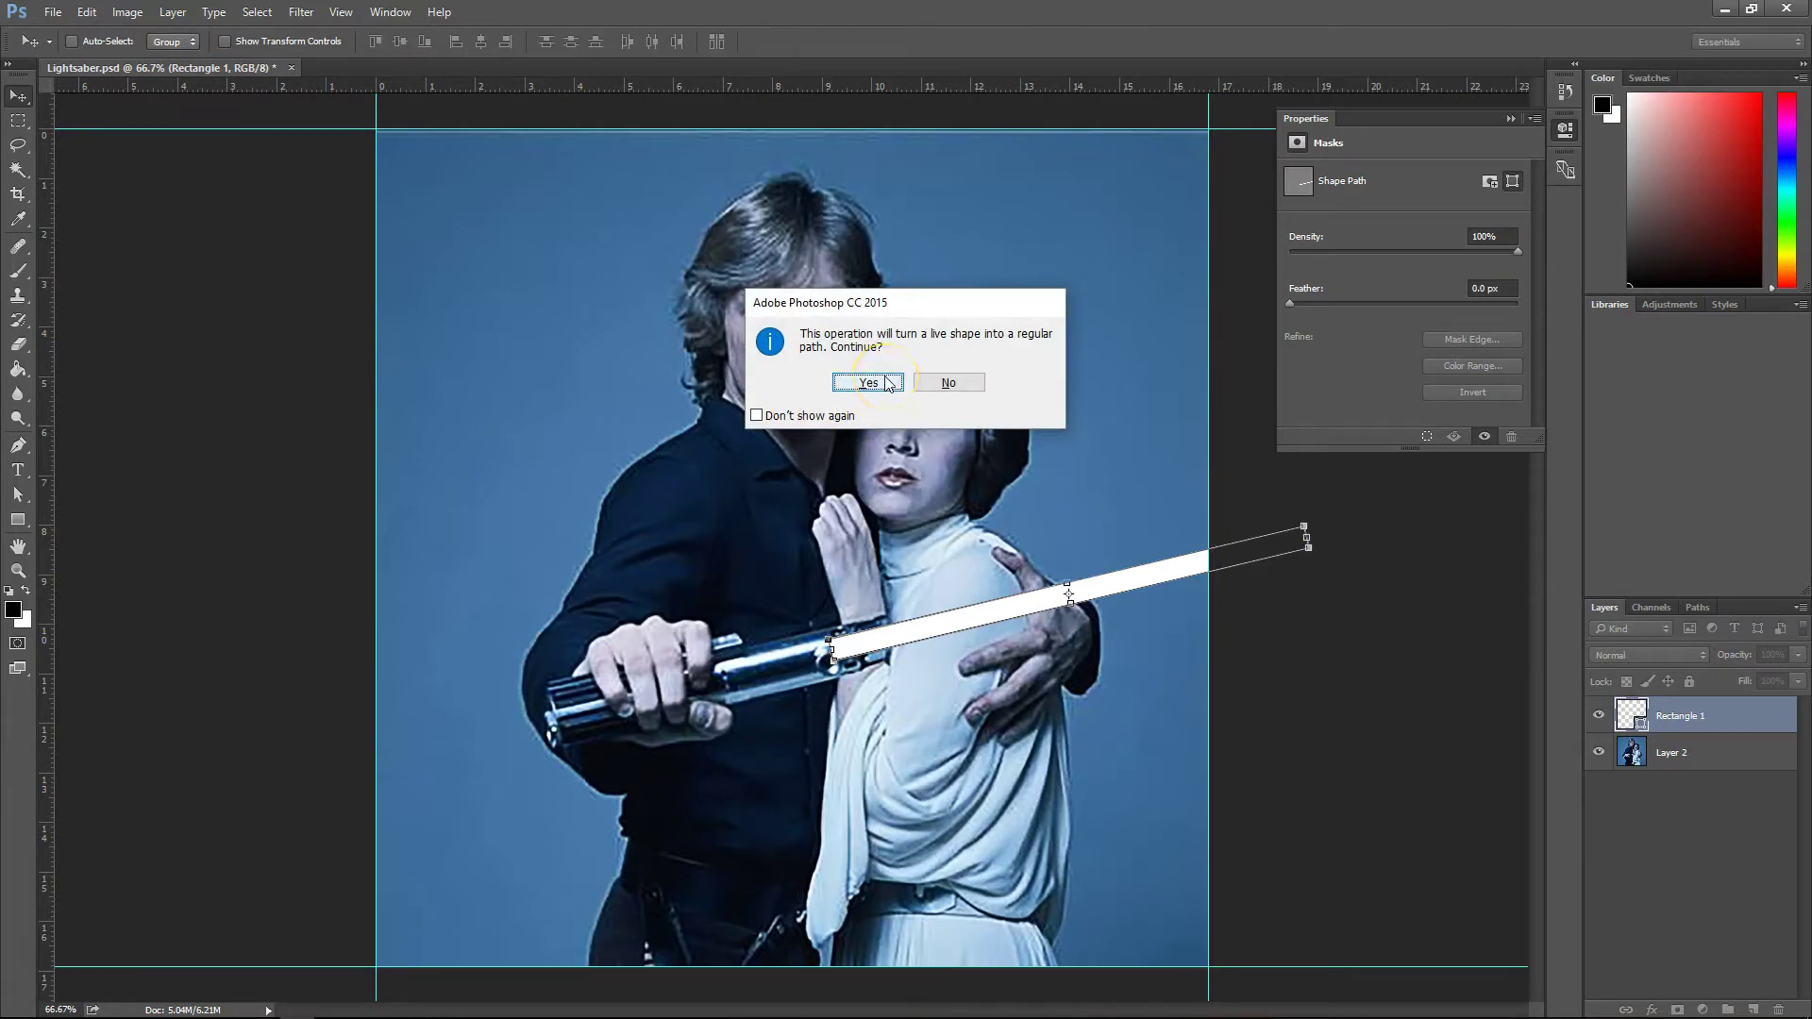
- Accept the path conversion and give Rectangle 1 an Outer Glow with Normal blend at 78% opacity
{"action": "left_click", "coordinate": [867, 383]}
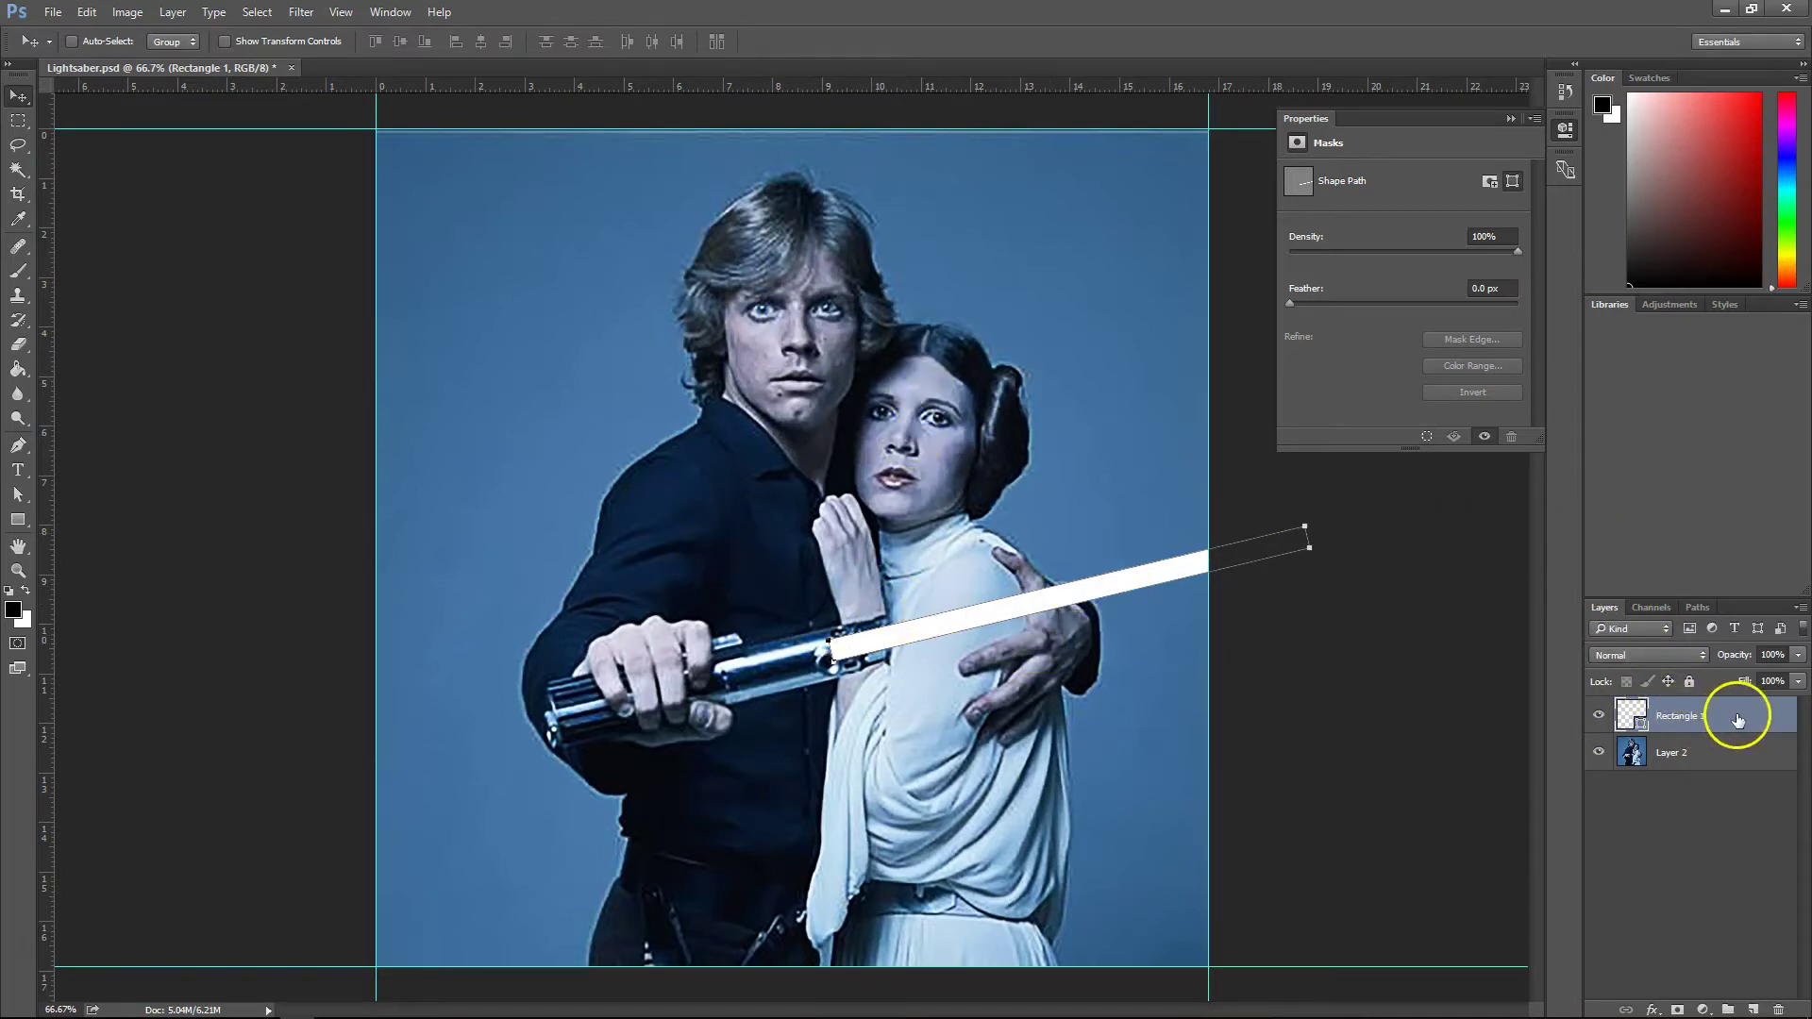
{"action": "double_click", "coordinate": [1703, 736]}
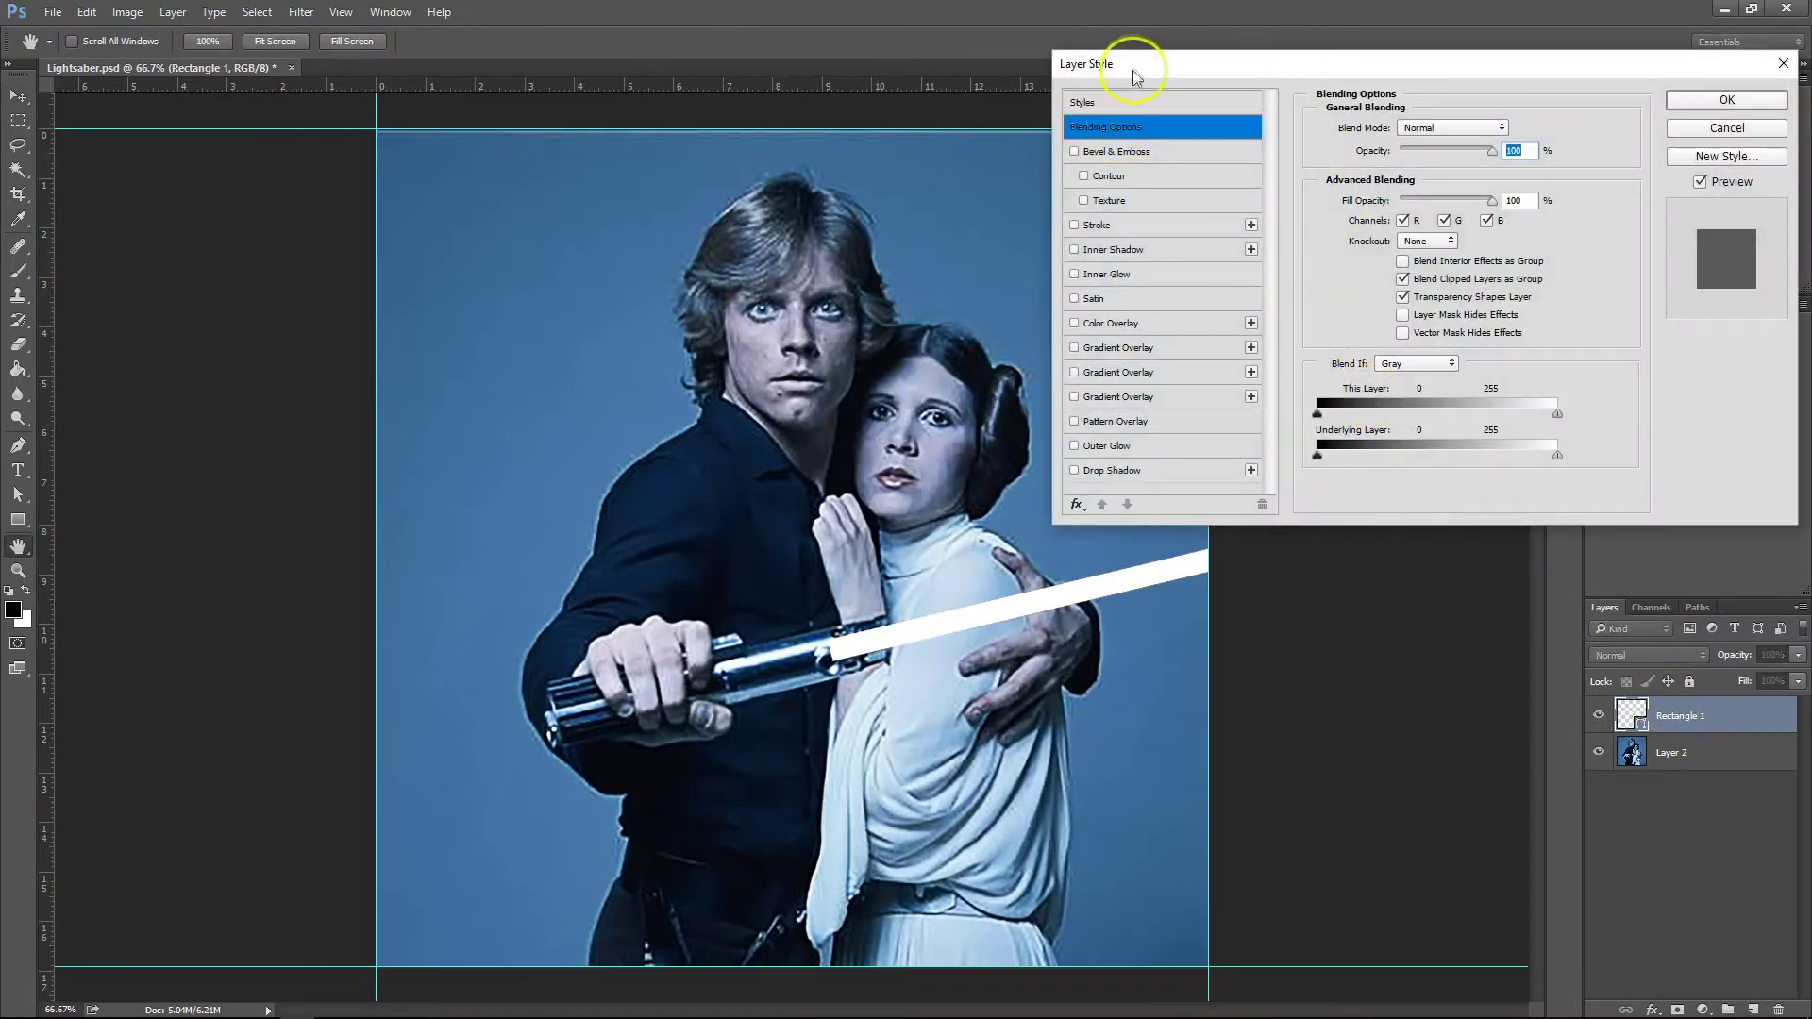
{"action": "left_click", "coordinate": [1076, 446]}
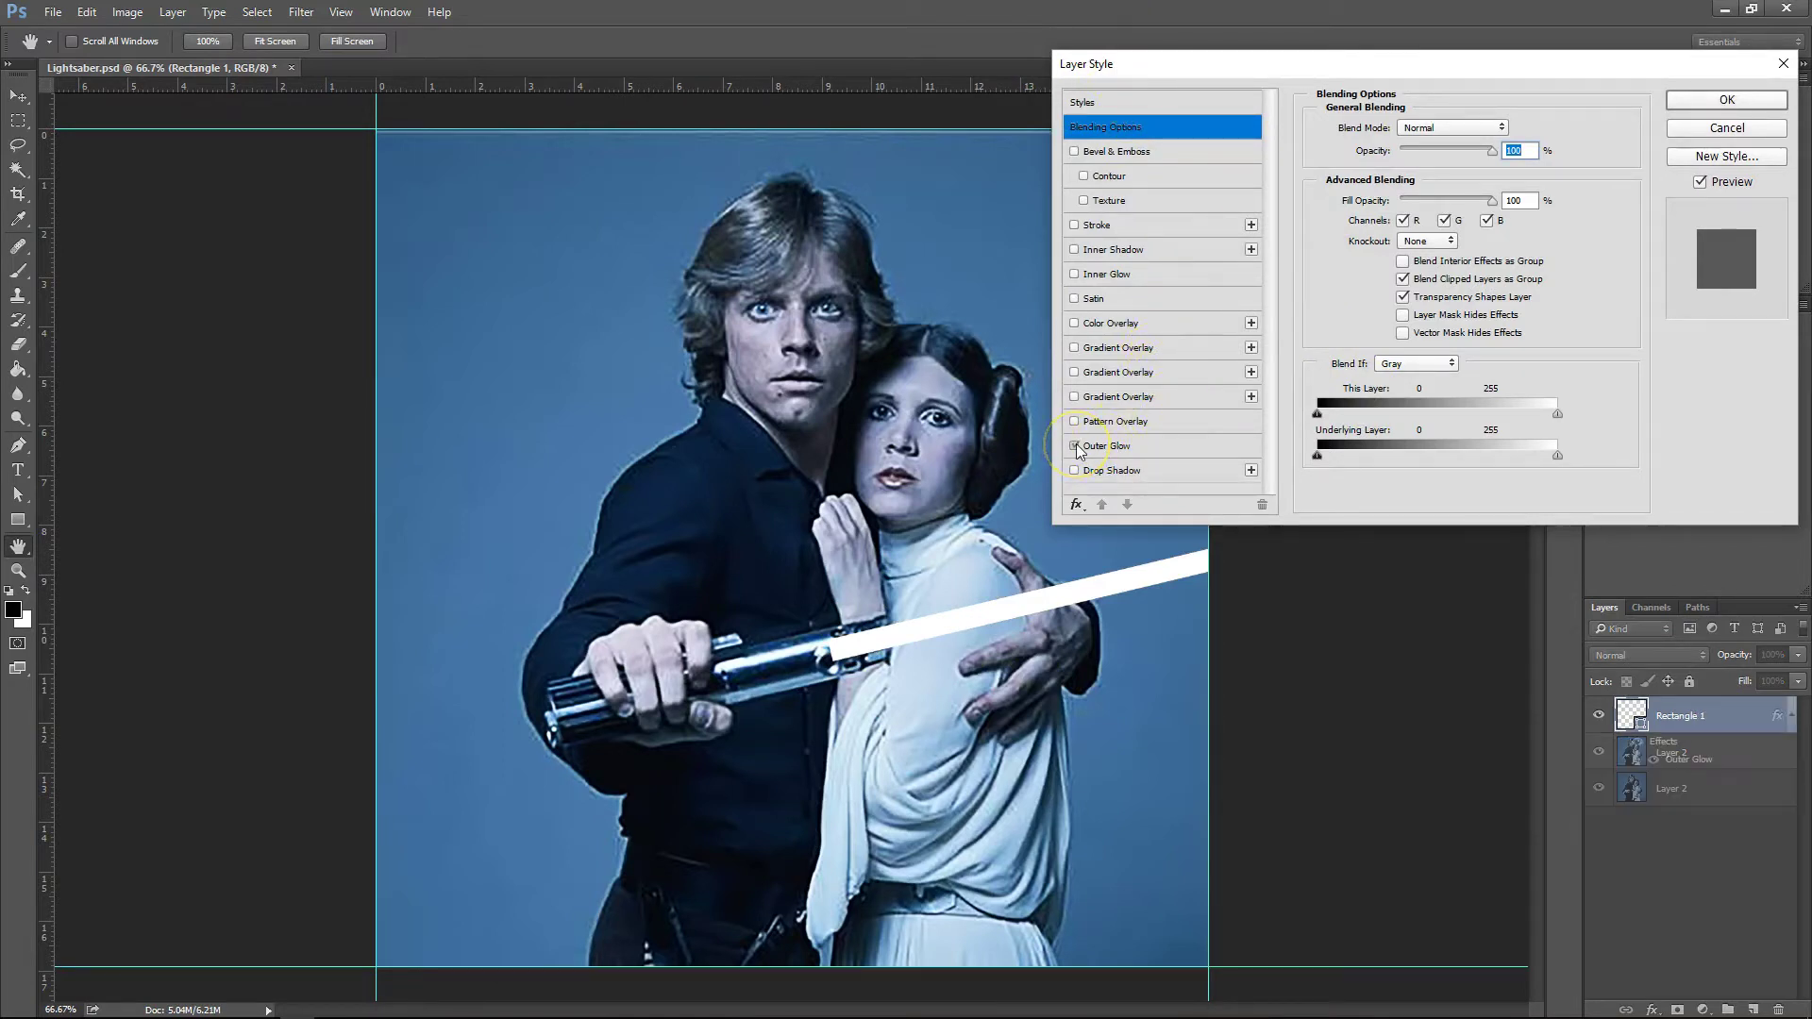
{"action": "left_click", "coordinate": [1175, 445]}
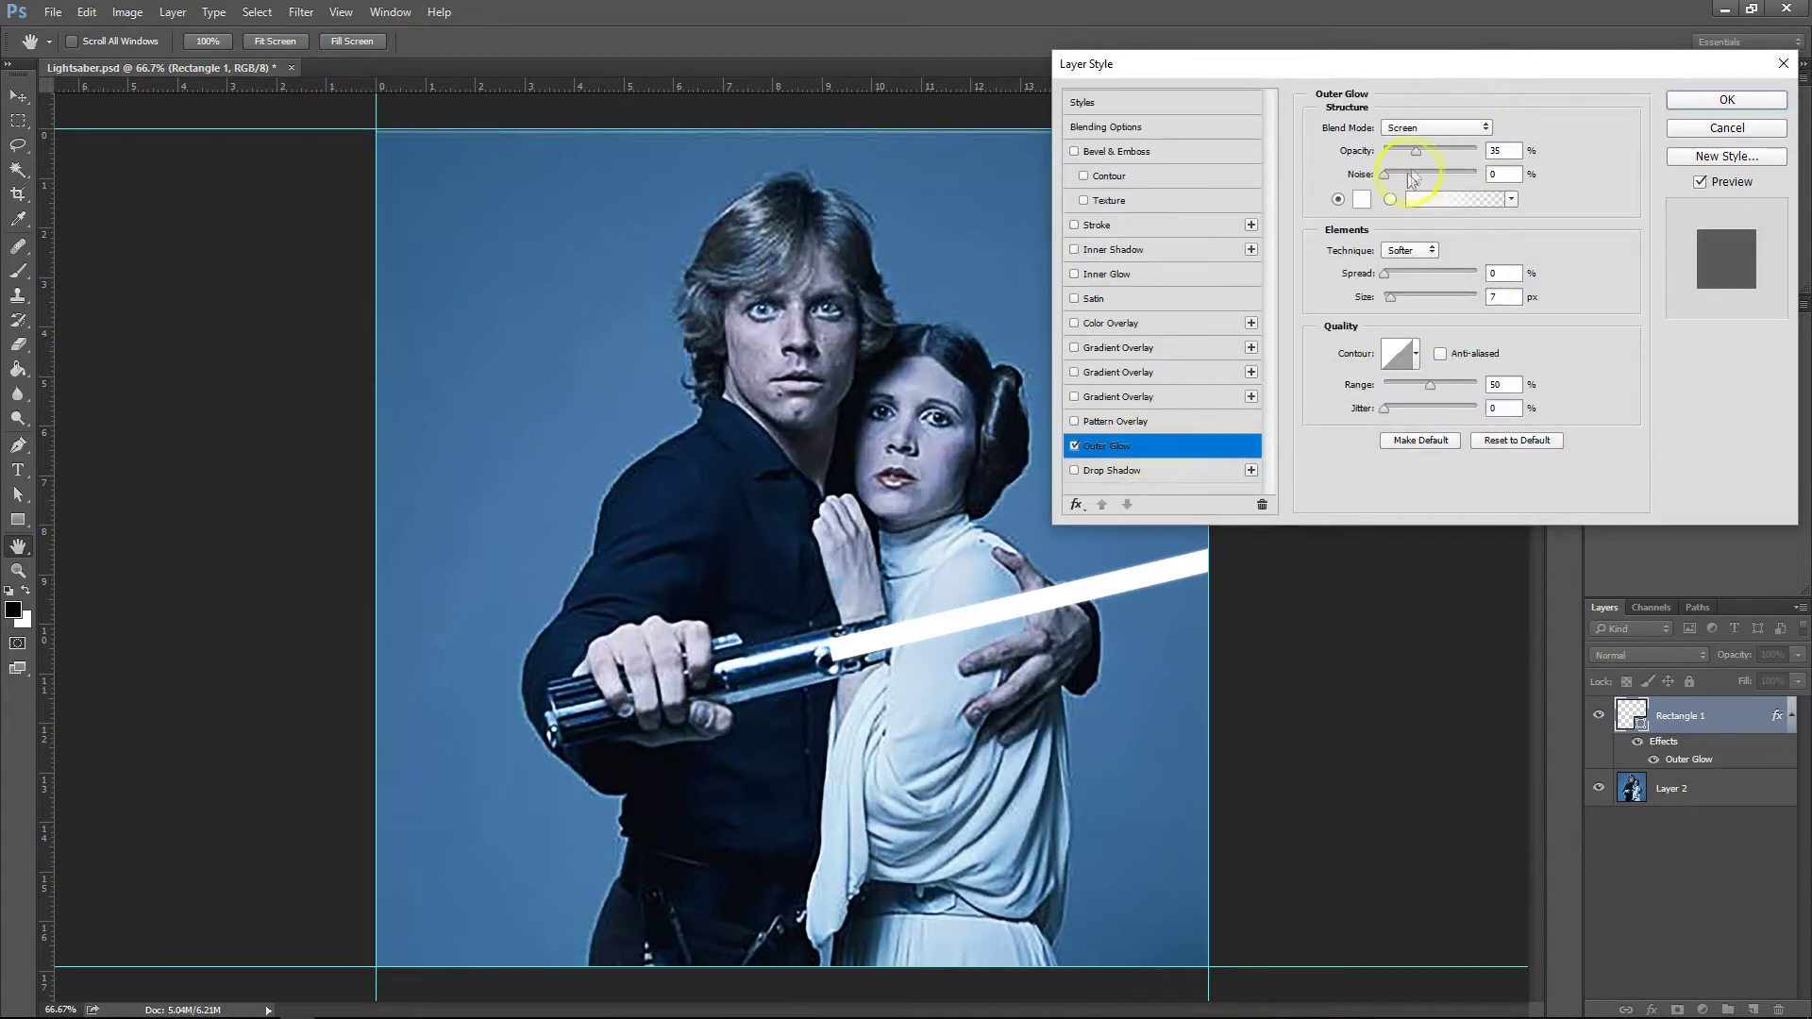
{"action": "left_click", "coordinate": [1420, 132]}
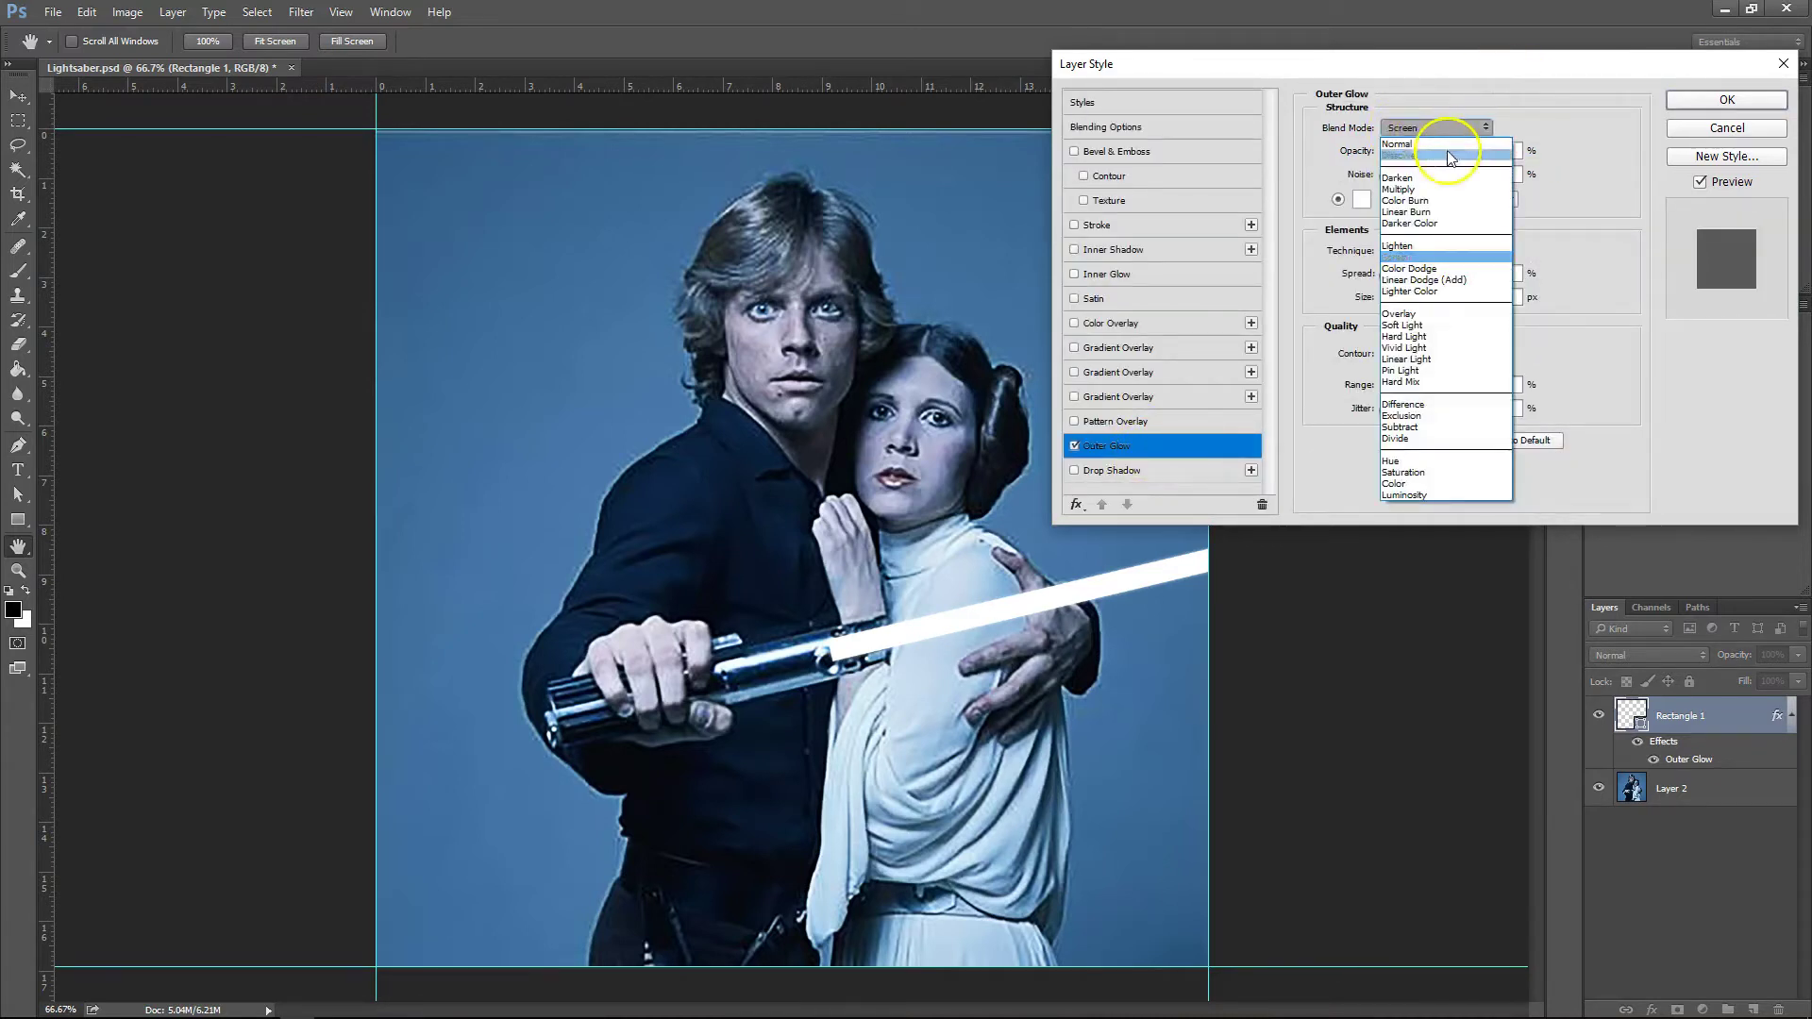
{"action": "left_click", "coordinate": [1425, 132]}
{"action": "left_click_drag", "start_coordinate": [1422, 154], "coordinate": [1459, 156]}
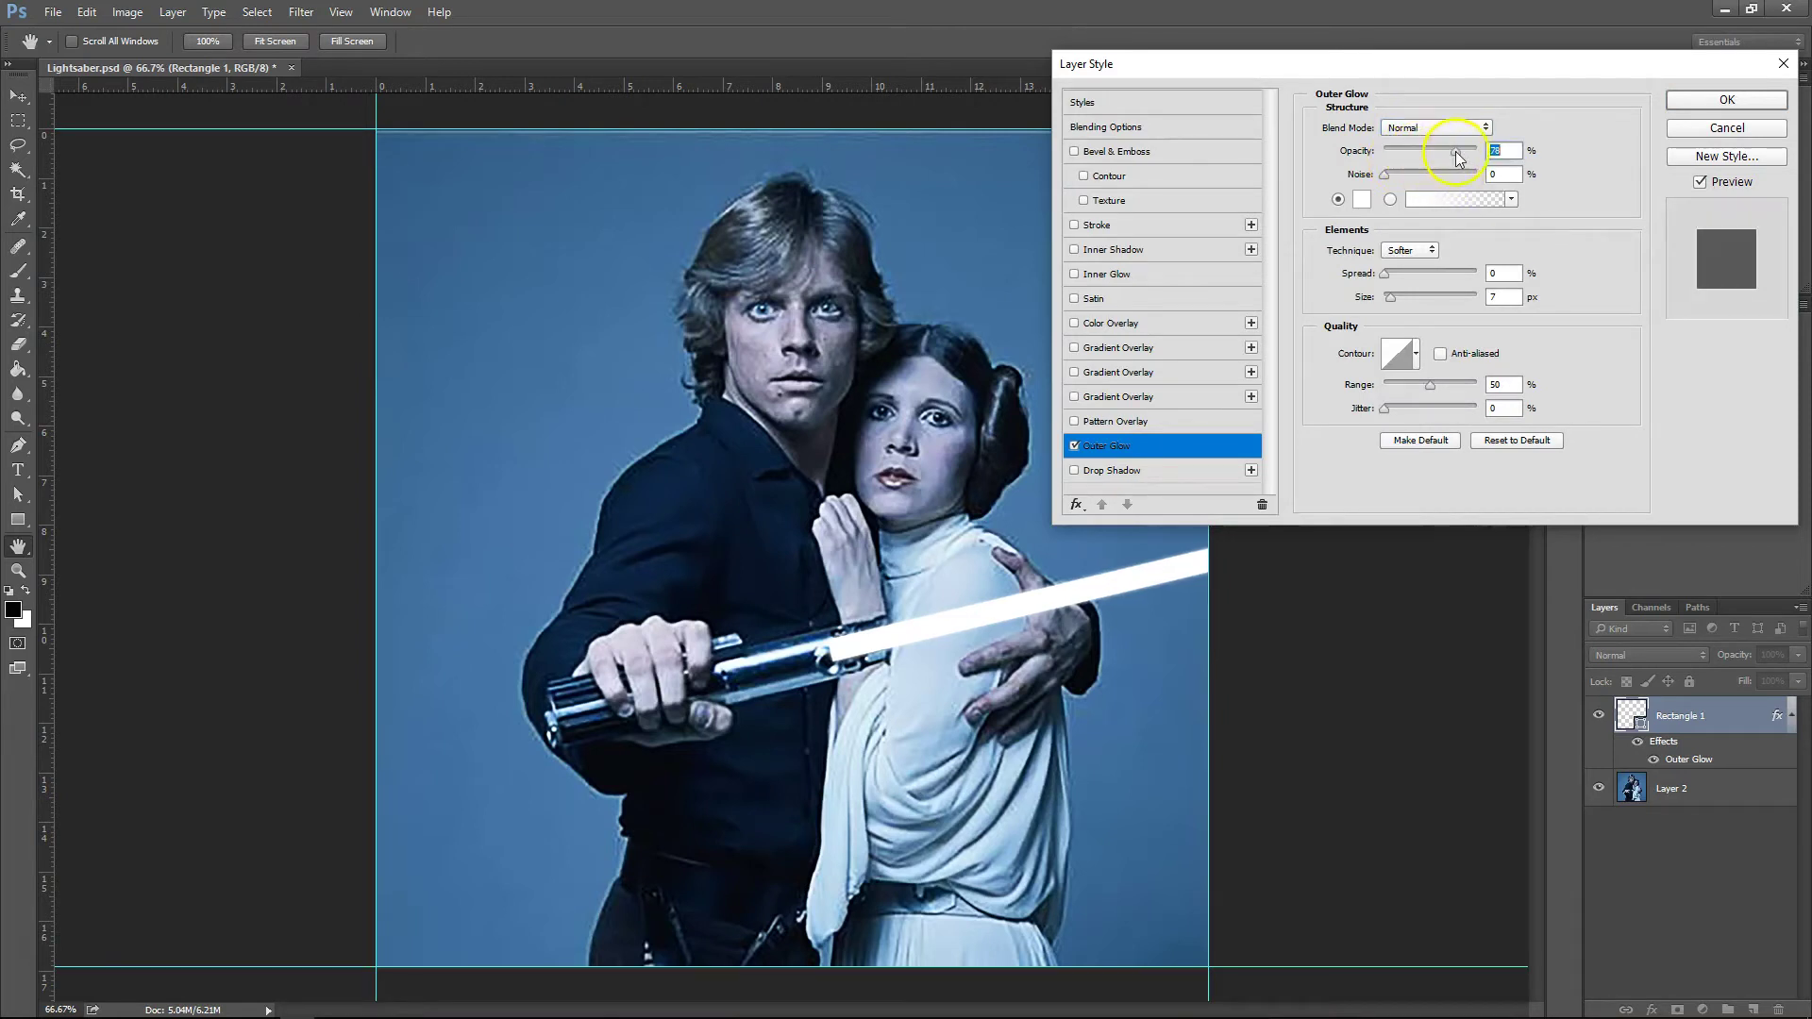
- Set the Outer Glow colour to bright blue #00a8ff (hue 200)
{"action": "left_click", "coordinate": [1363, 200]}
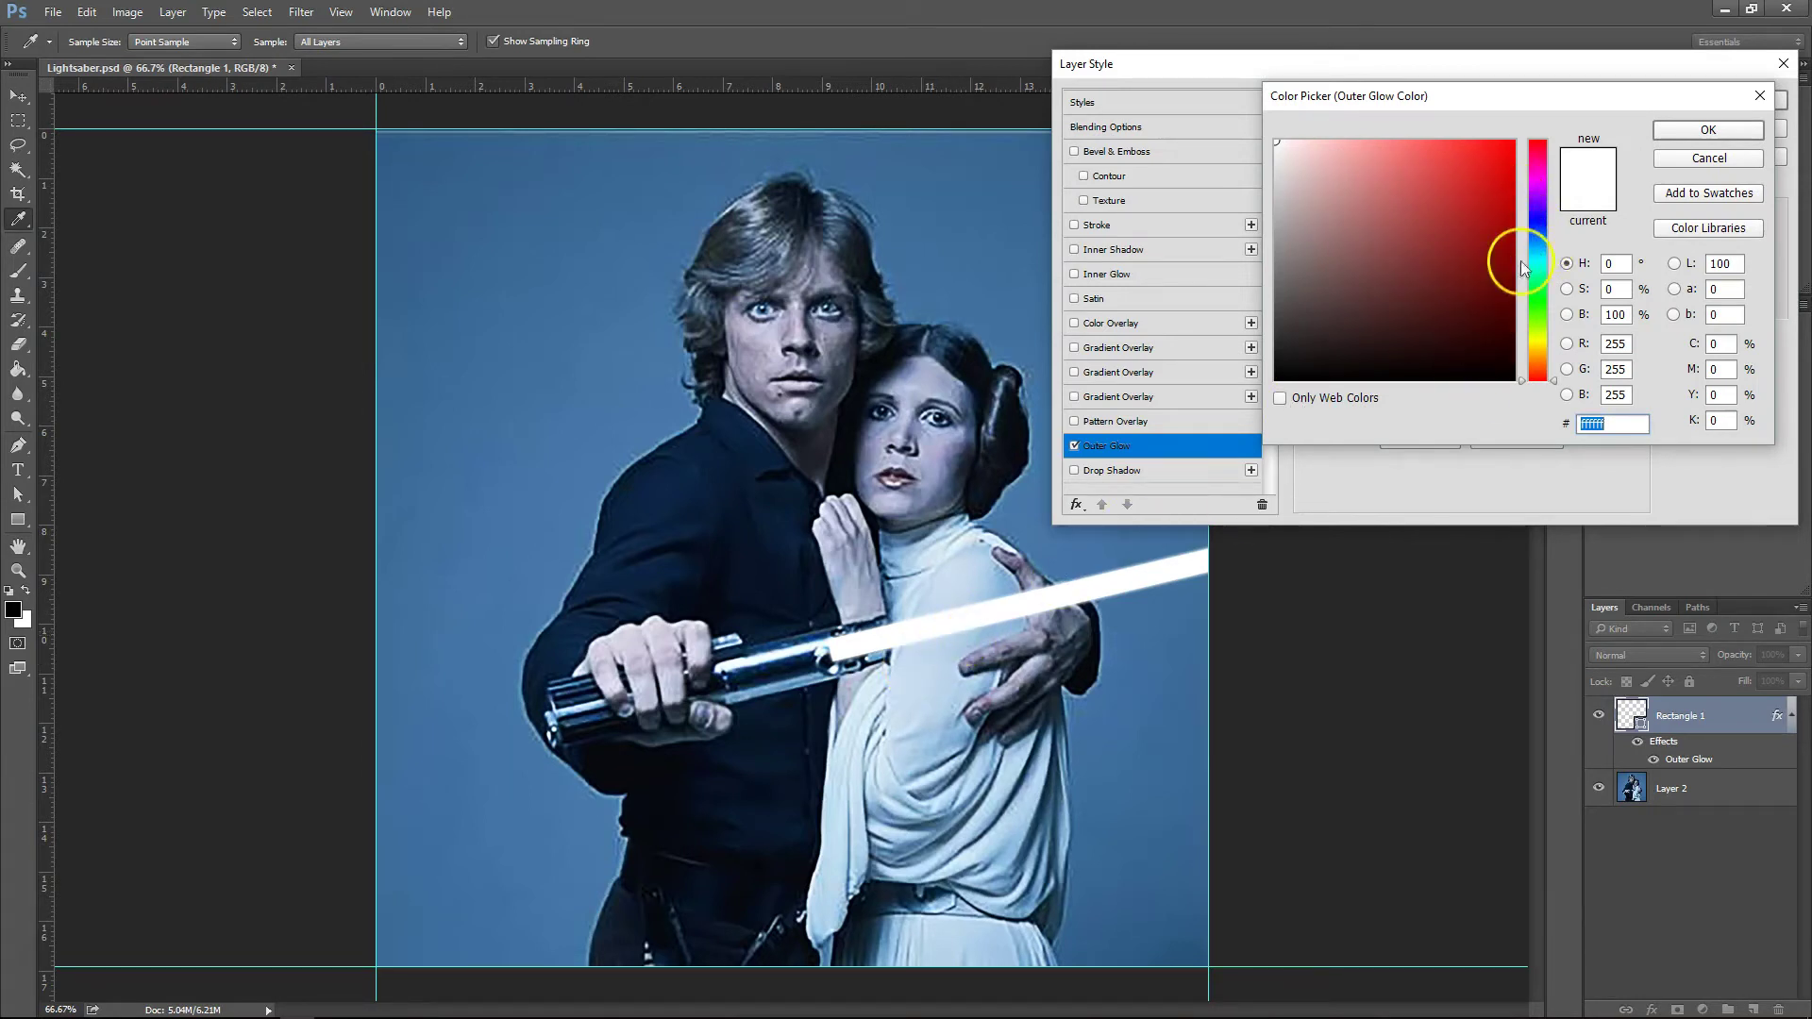
{"action": "left_click", "coordinate": [1538, 240]}
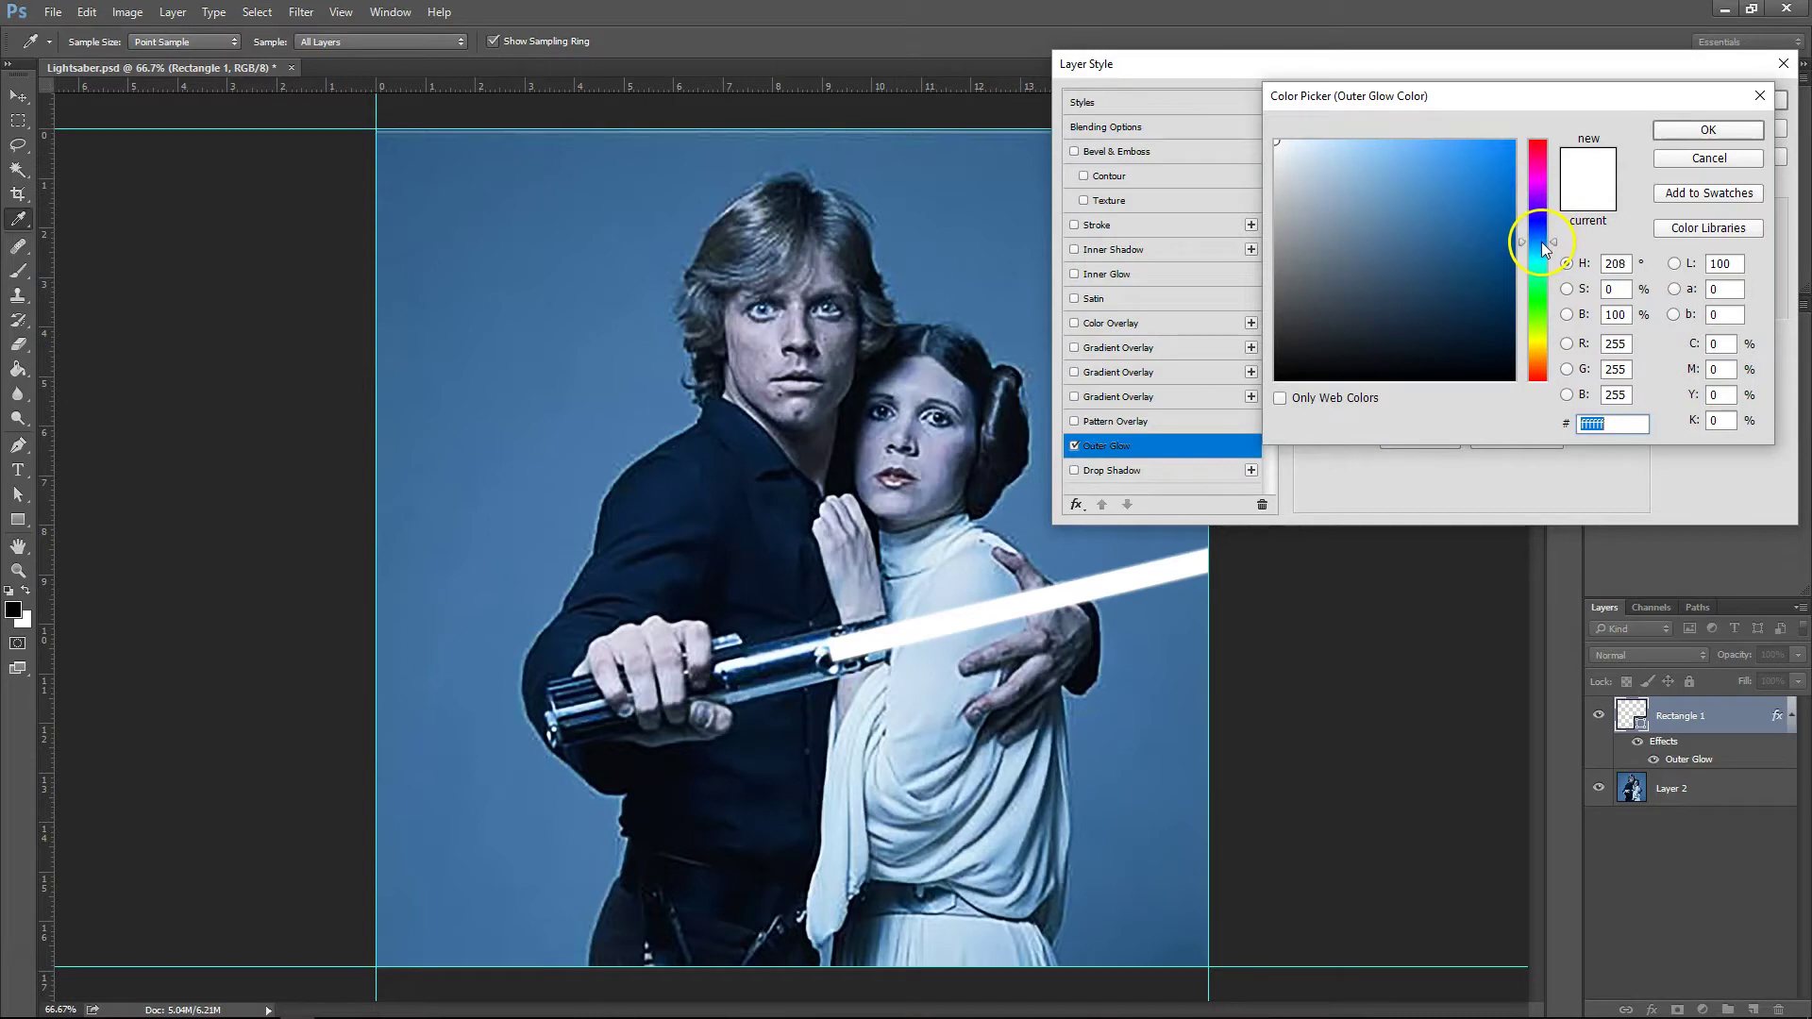
{"action": "left_click_drag", "start_coordinate": [1486, 179], "coordinate": [1528, 133]}
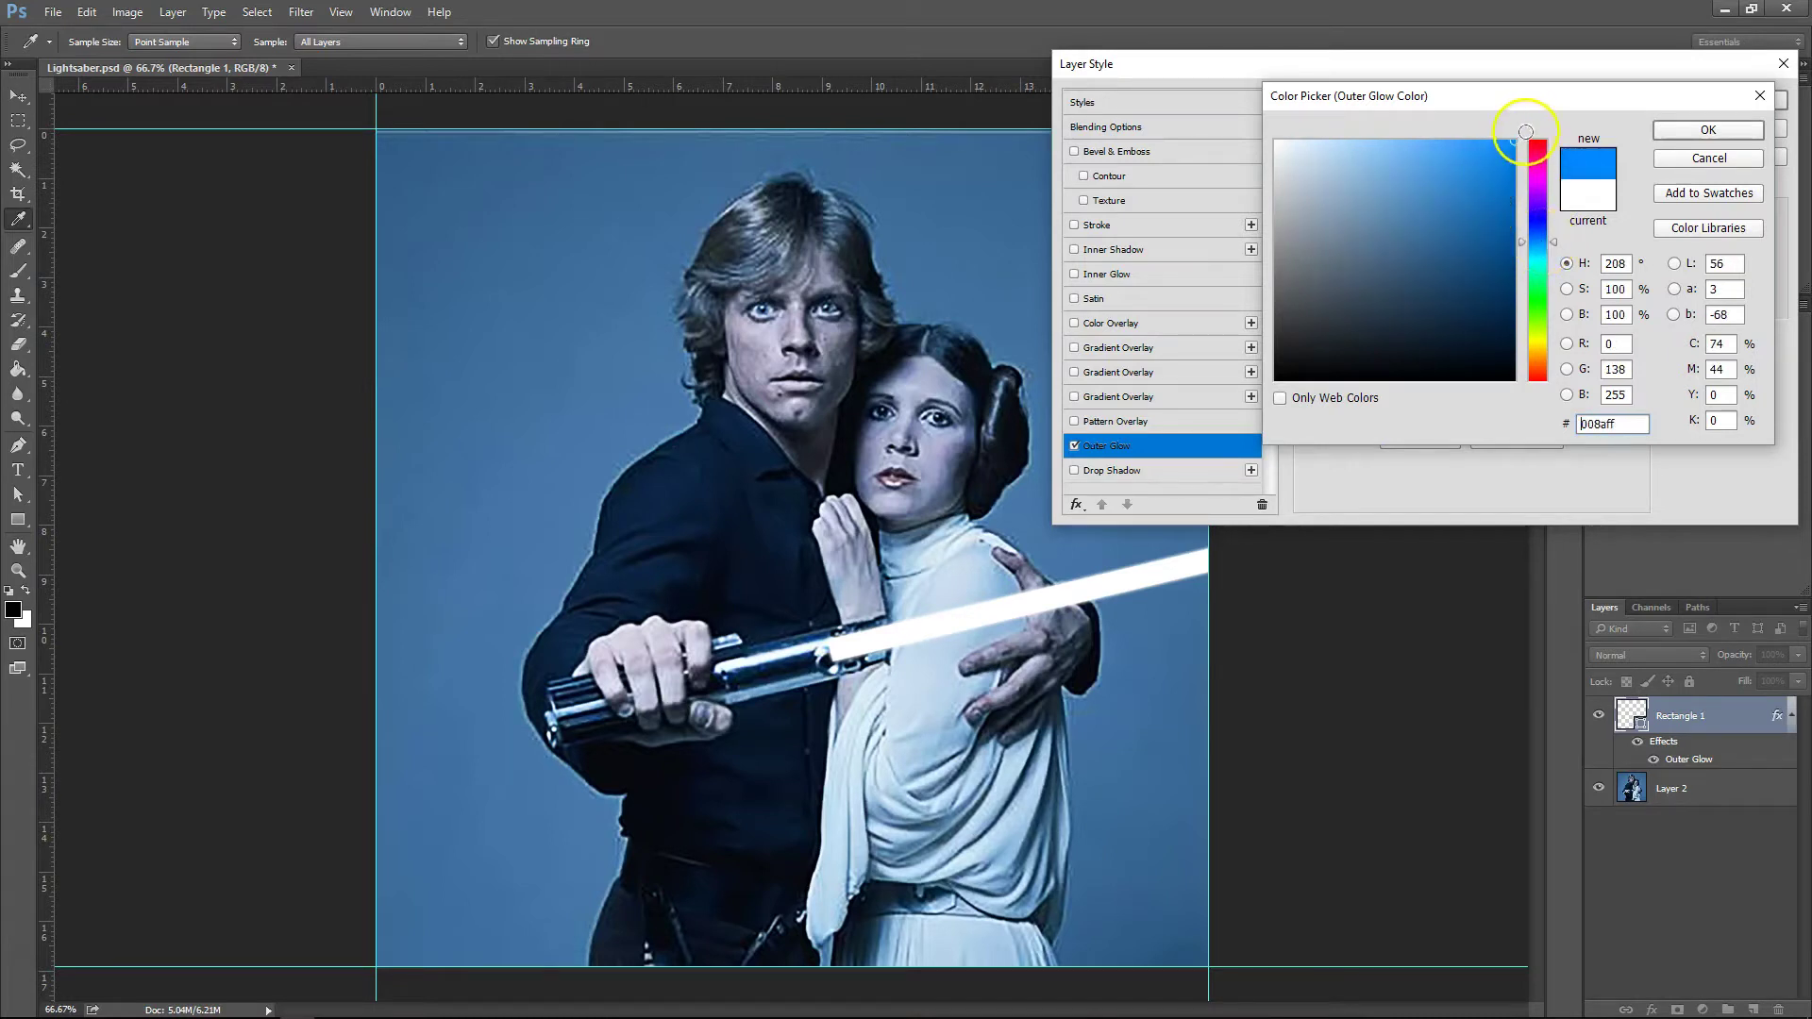
{"action": "left_click", "coordinate": [1543, 243]}
{"action": "left_click", "coordinate": [1542, 246]}
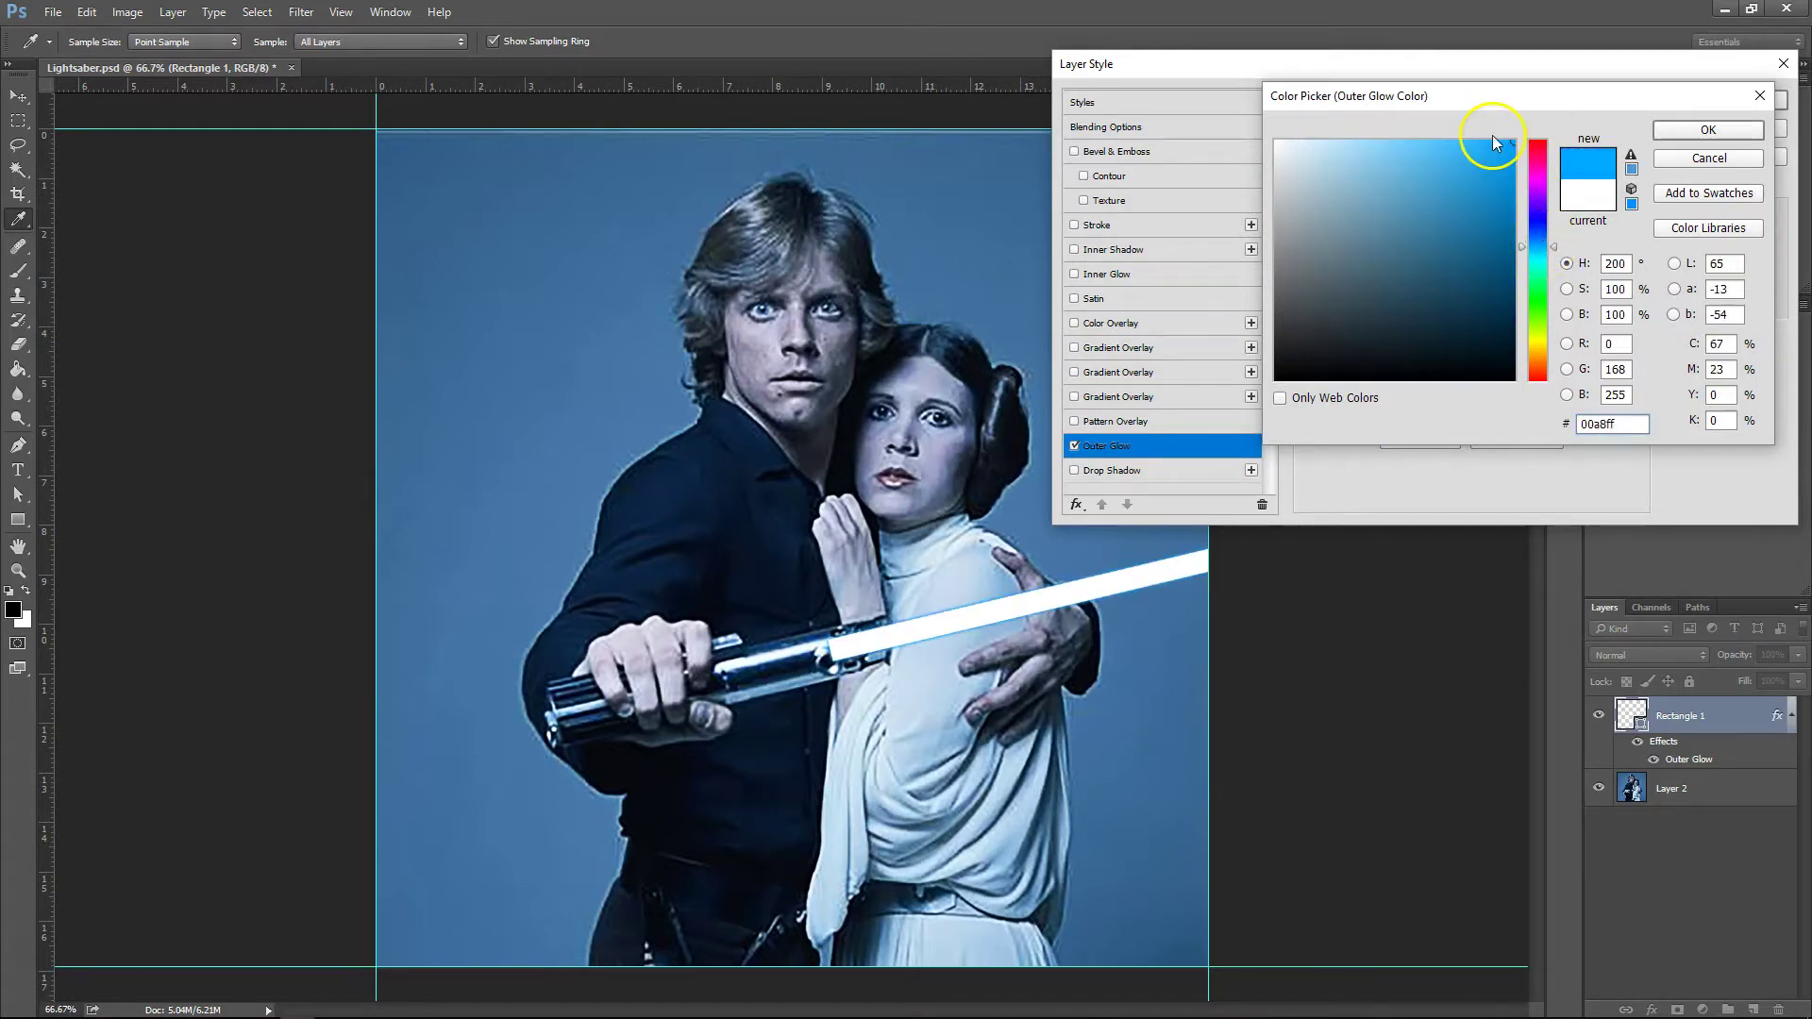
{"action": "left_click", "coordinate": [1707, 131]}
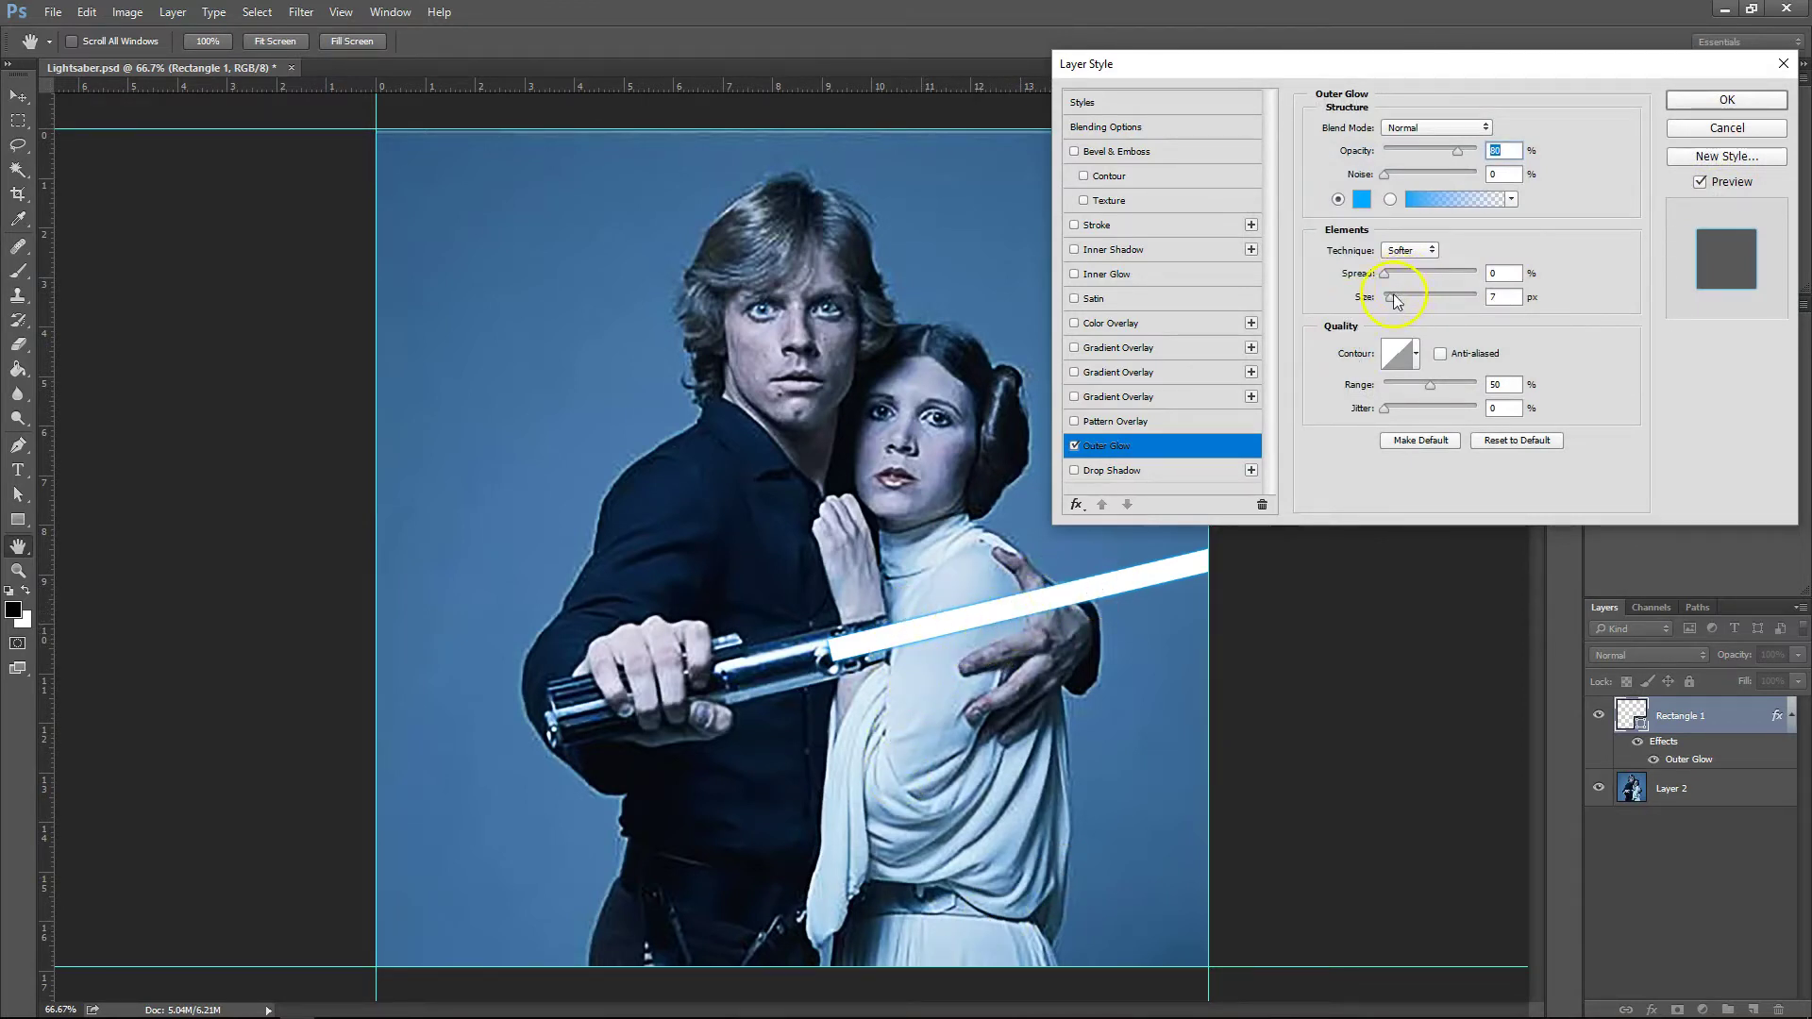
- Set the Outer Glow to 54 px size and 100% opacity, keeping the Softer technique
{"action": "left_click_drag", "start_coordinate": [1394, 300], "coordinate": [1420, 299]}
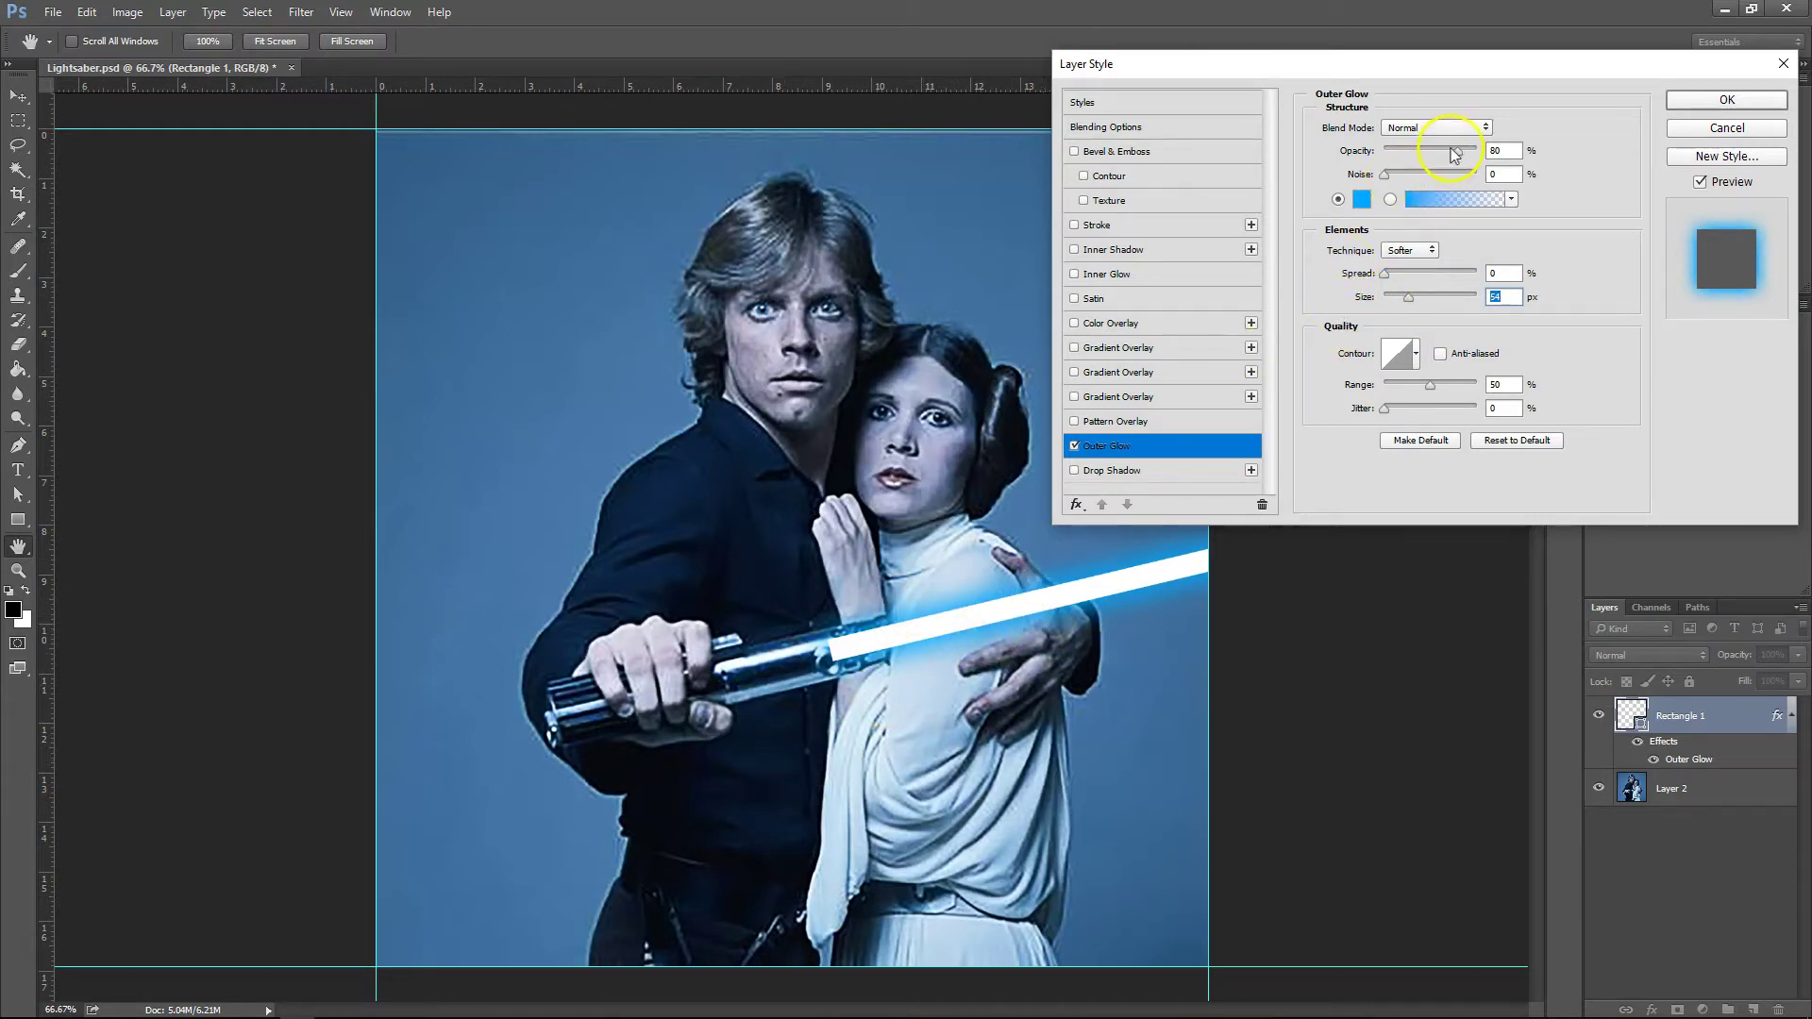
{"action": "left_click_drag", "start_coordinate": [1459, 156], "coordinate": [1504, 154]}
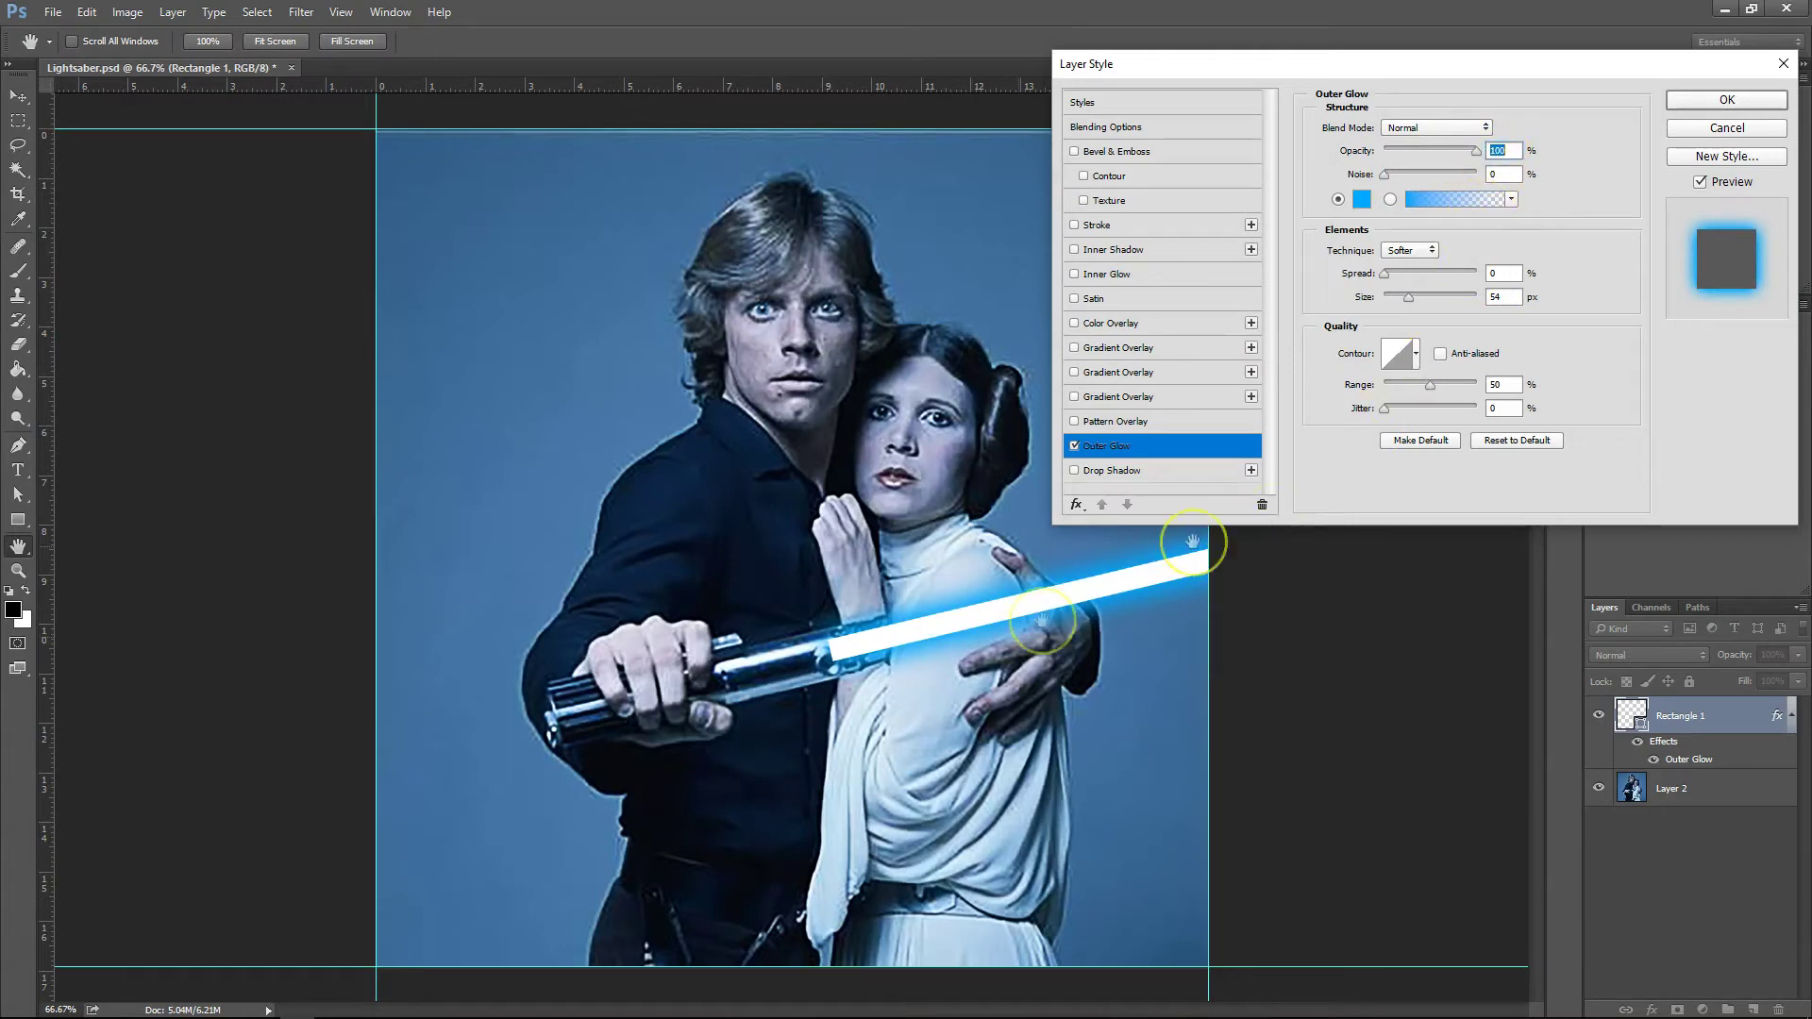
{"action": "left_click", "coordinate": [1412, 257]}
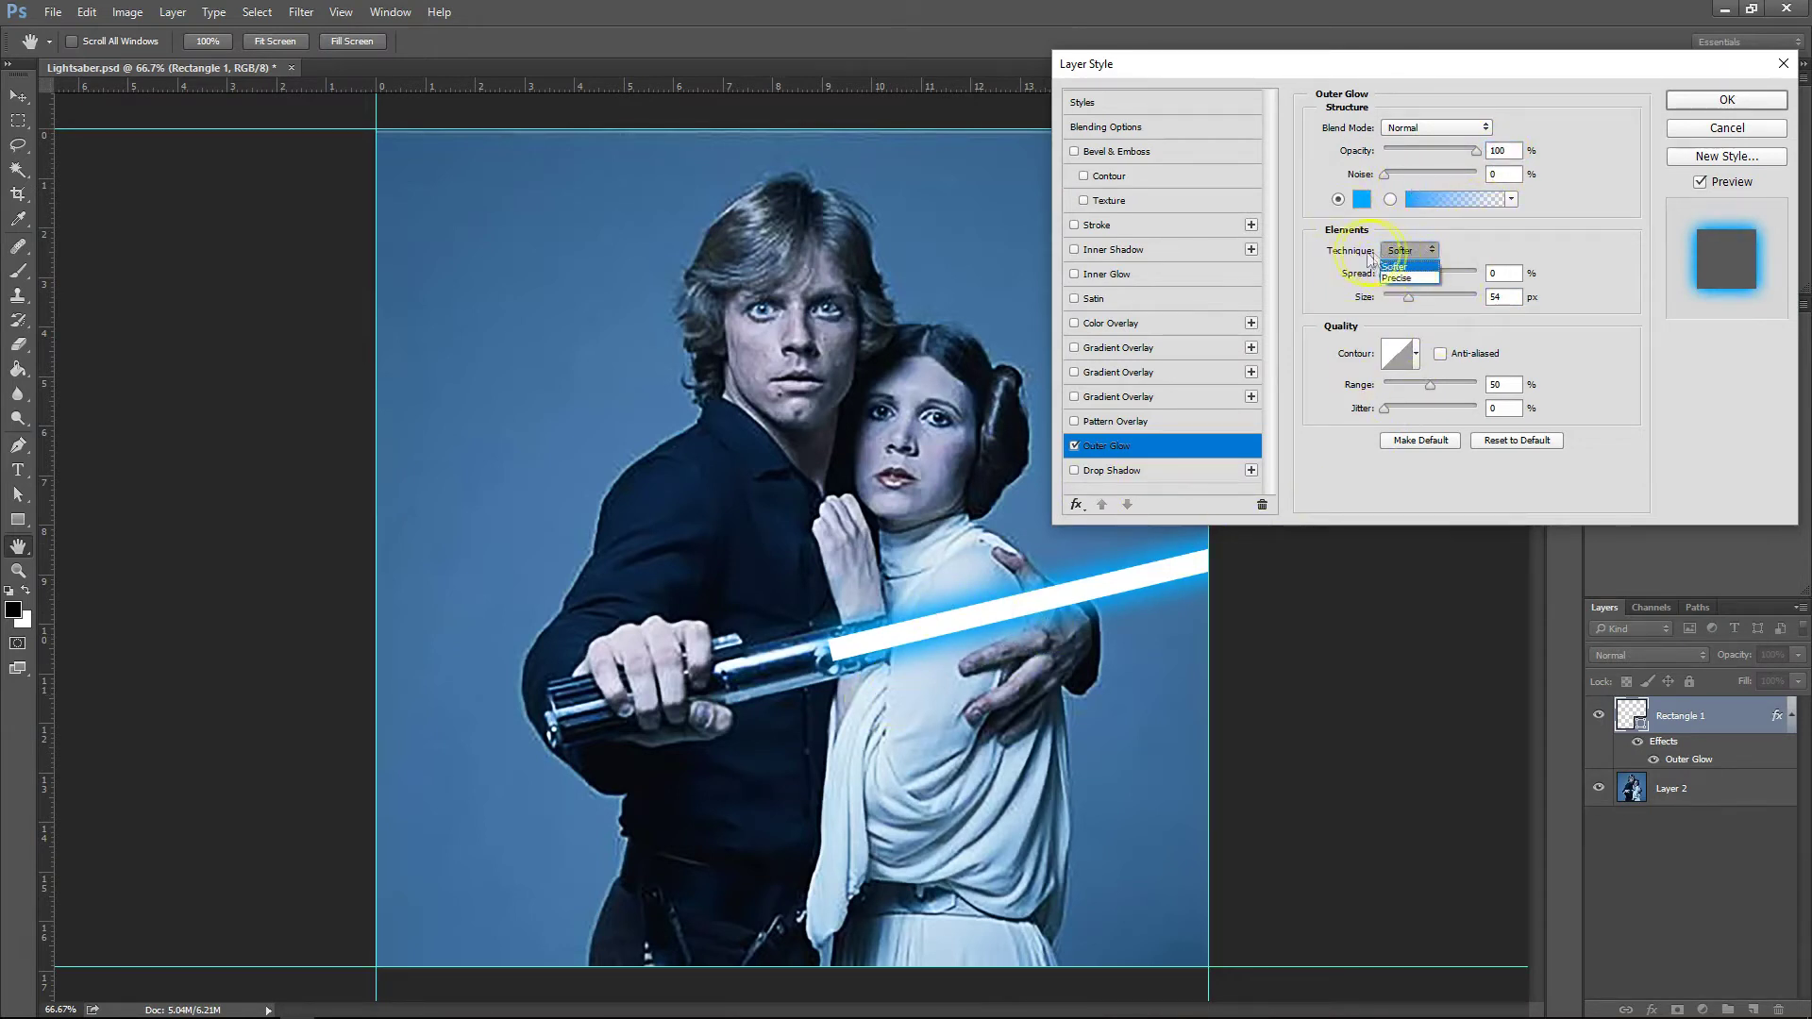
{"action": "left_click", "coordinate": [1434, 253]}
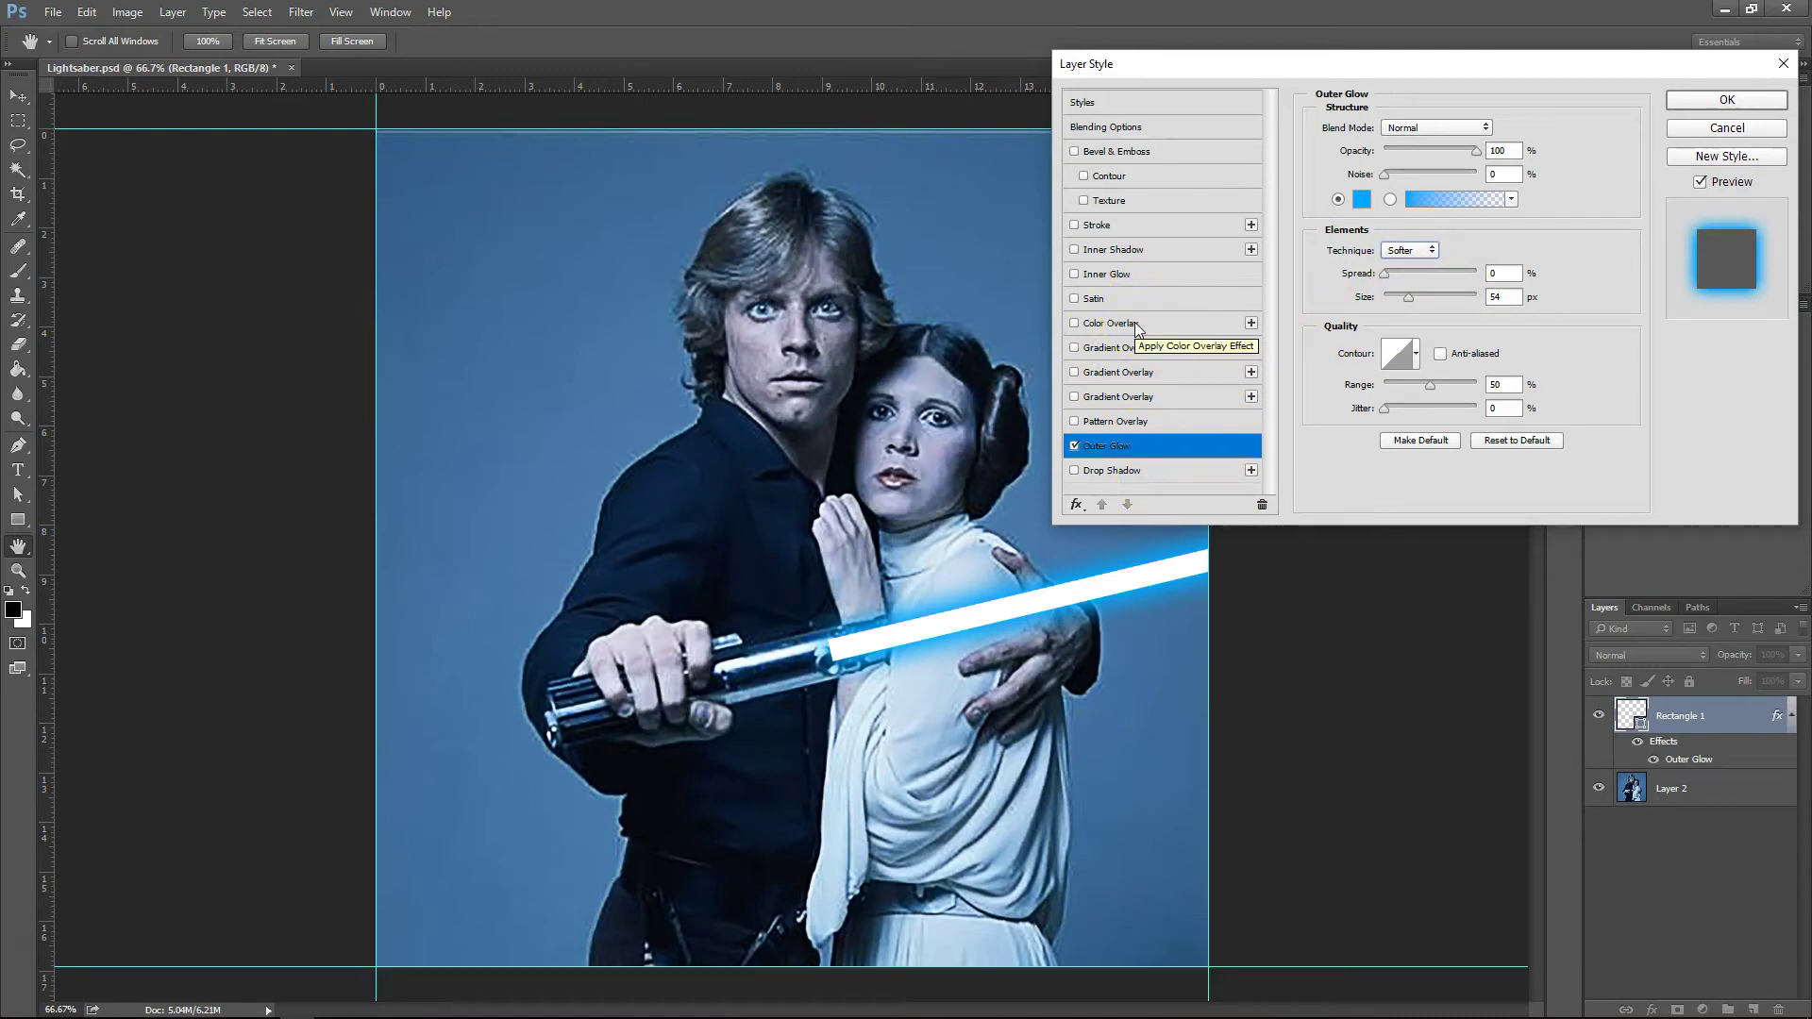
- Tick Inner Glow in the Styles list to add an inner glow to the blade
{"action": "left_click", "coordinate": [1138, 356]}
{"action": "left_click", "coordinate": [939, 618]}
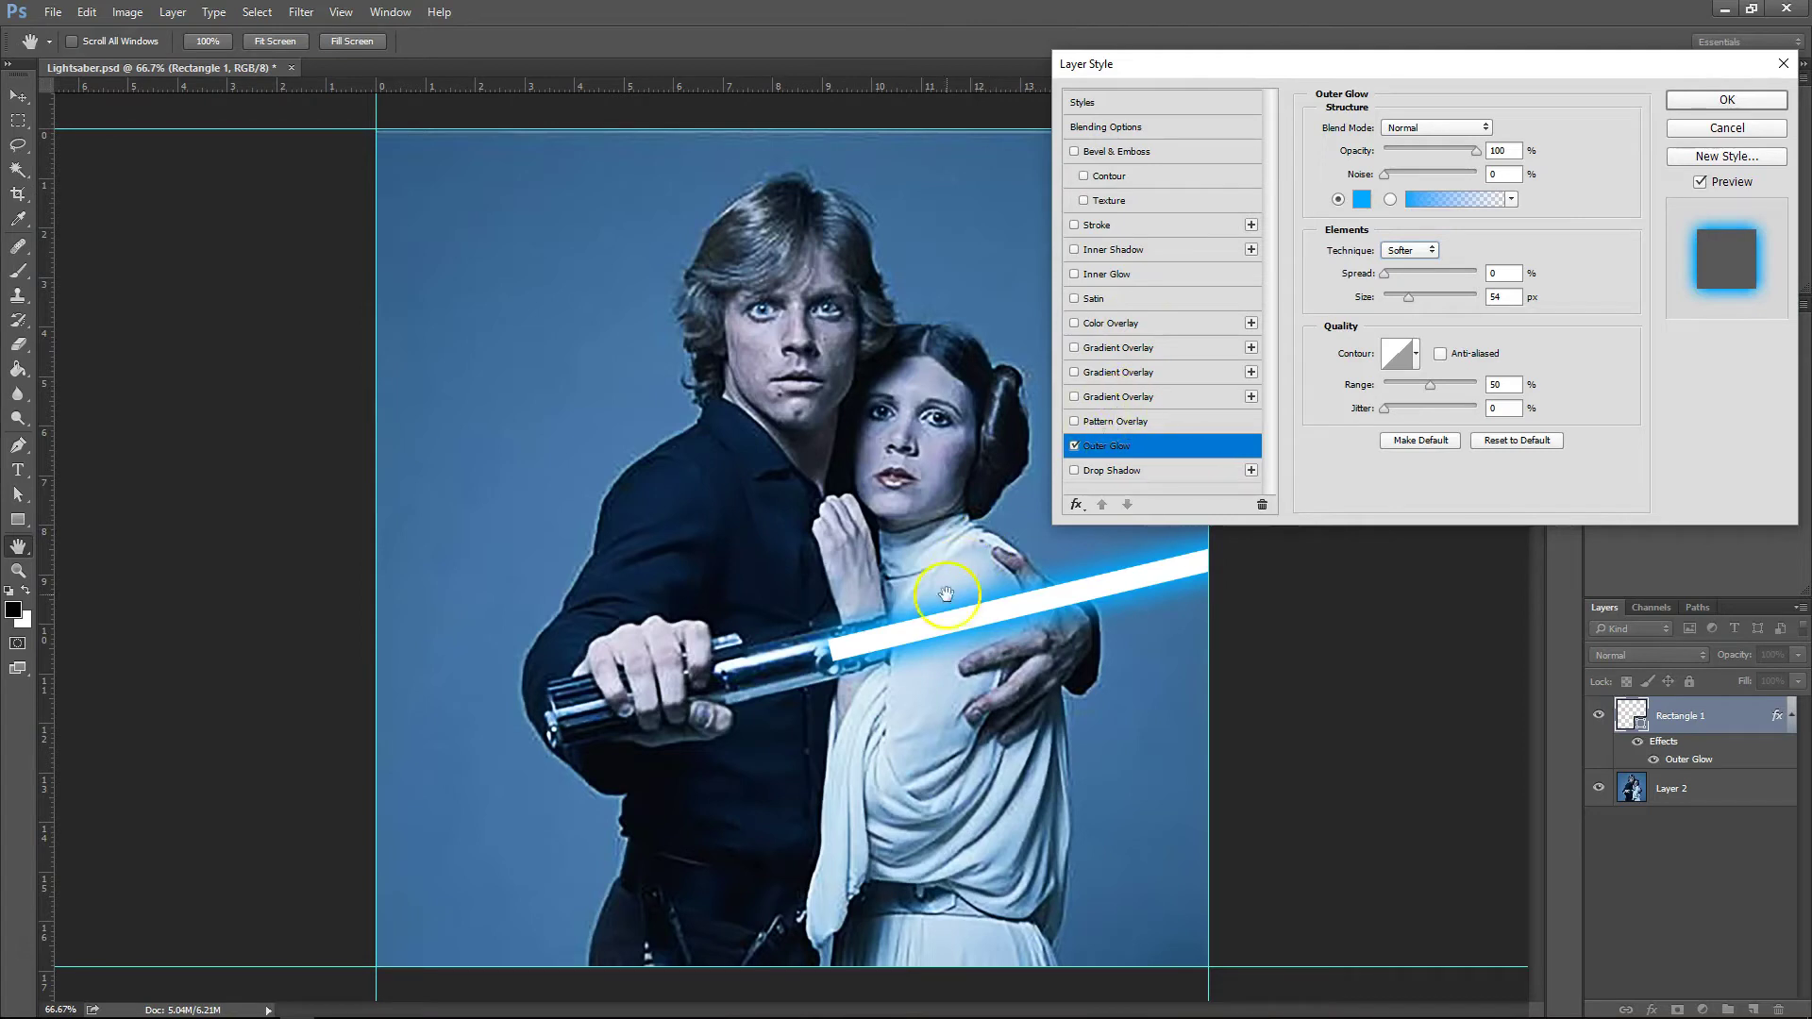
{"action": "left_click", "coordinate": [1086, 614]}
{"action": "left_click", "coordinate": [1118, 435]}
{"action": "left_click", "coordinate": [1074, 274]}
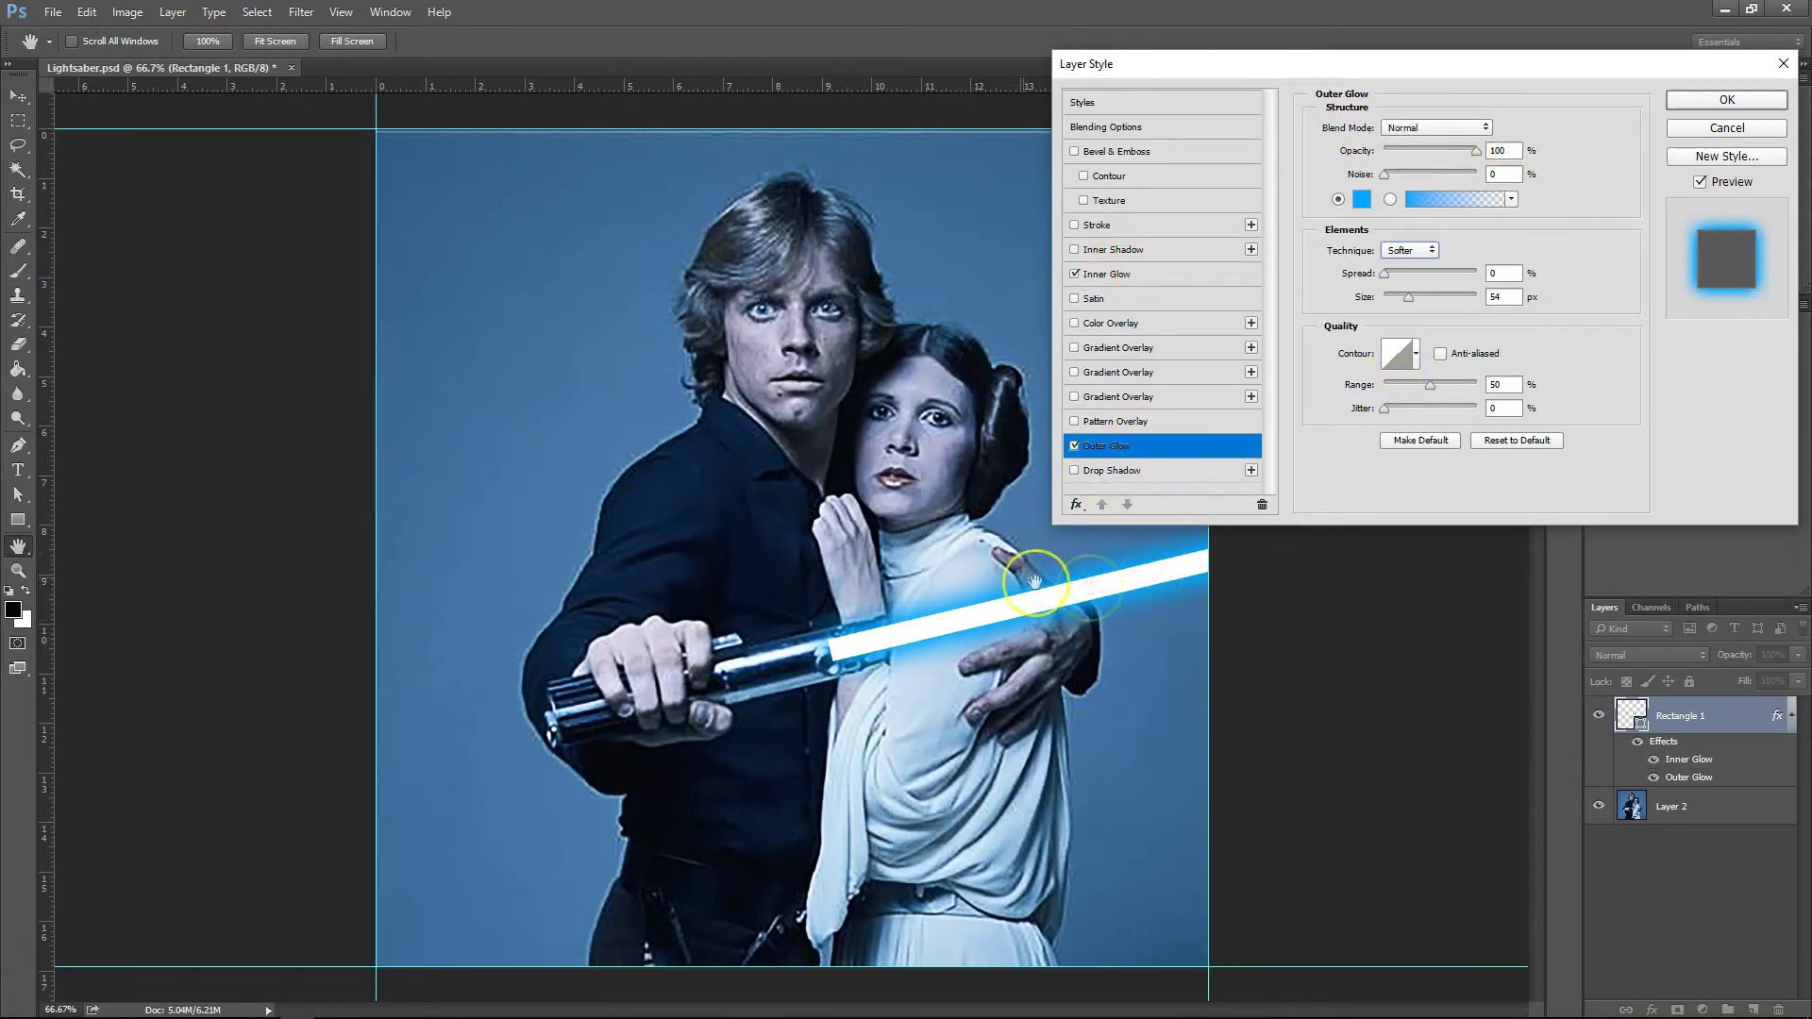
- Switch the Inner Glow blend mode from Screen to Normal and raise its opacity above 35%
{"action": "left_click", "coordinate": [1123, 273]}
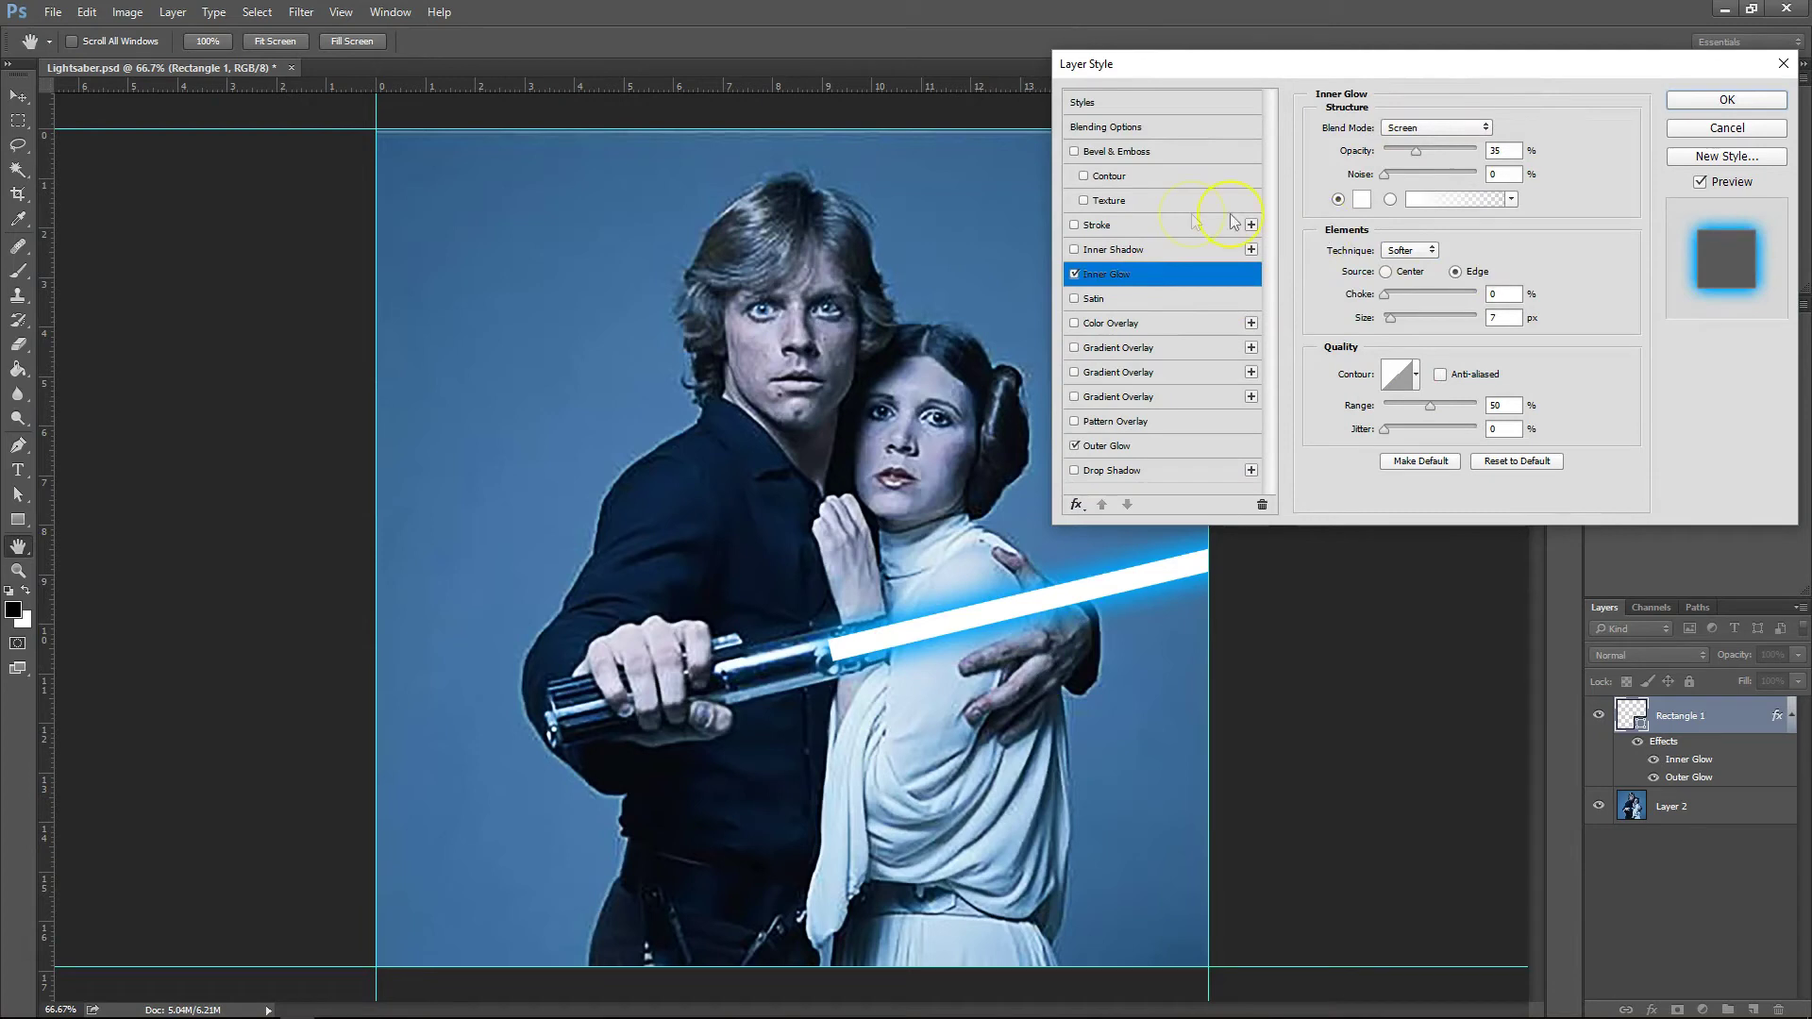
{"action": "left_click", "coordinate": [1418, 126]}
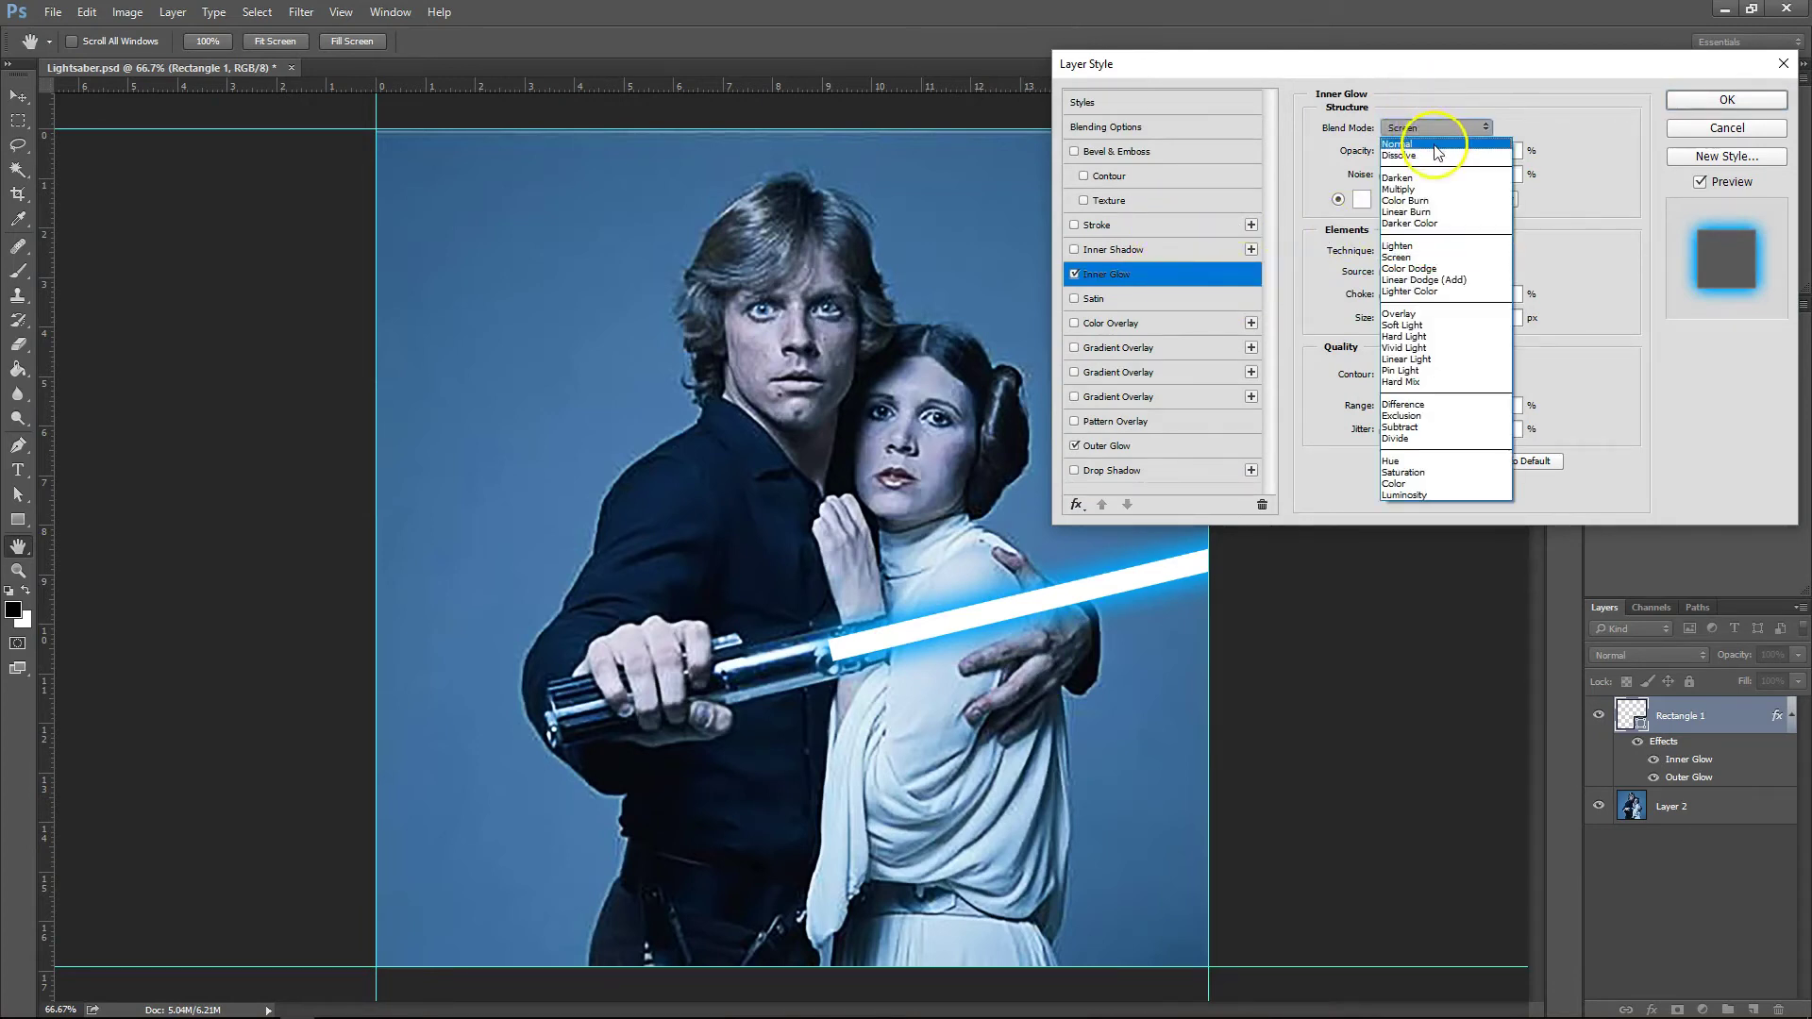
{"action": "left_click", "coordinate": [1406, 144]}
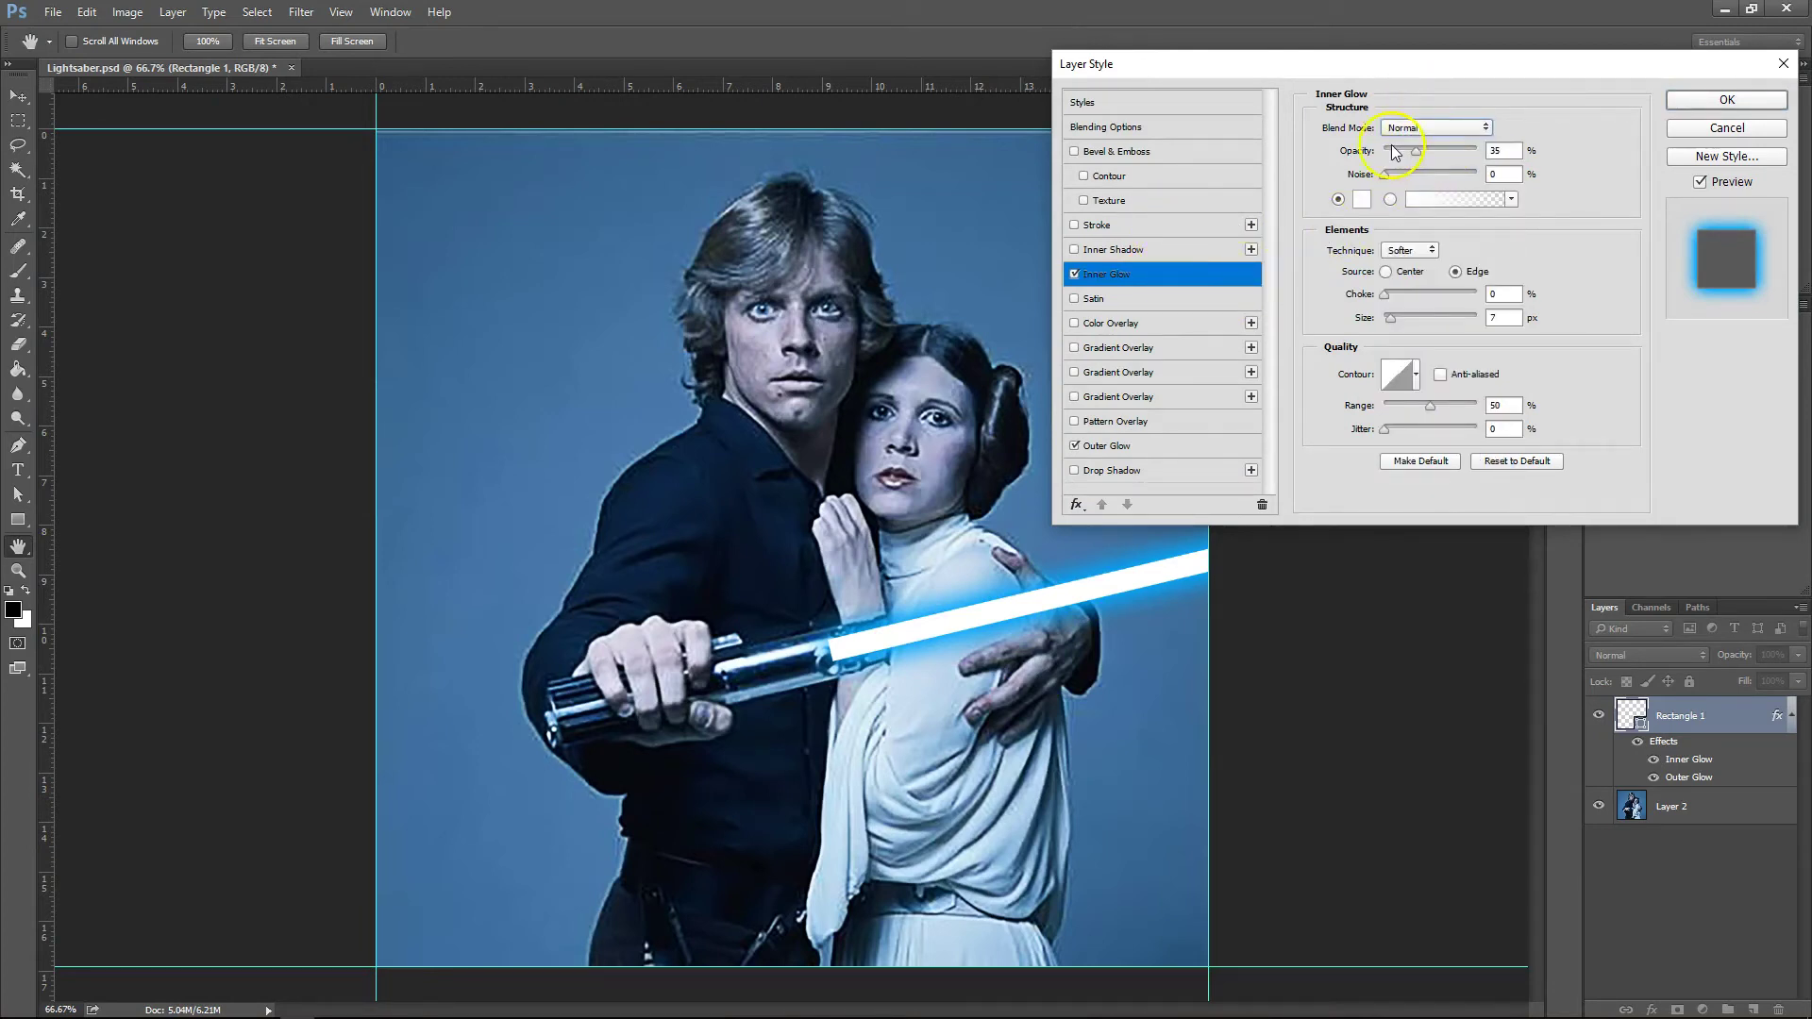
{"action": "left_click_drag", "start_coordinate": [1415, 155], "coordinate": [1461, 155]}
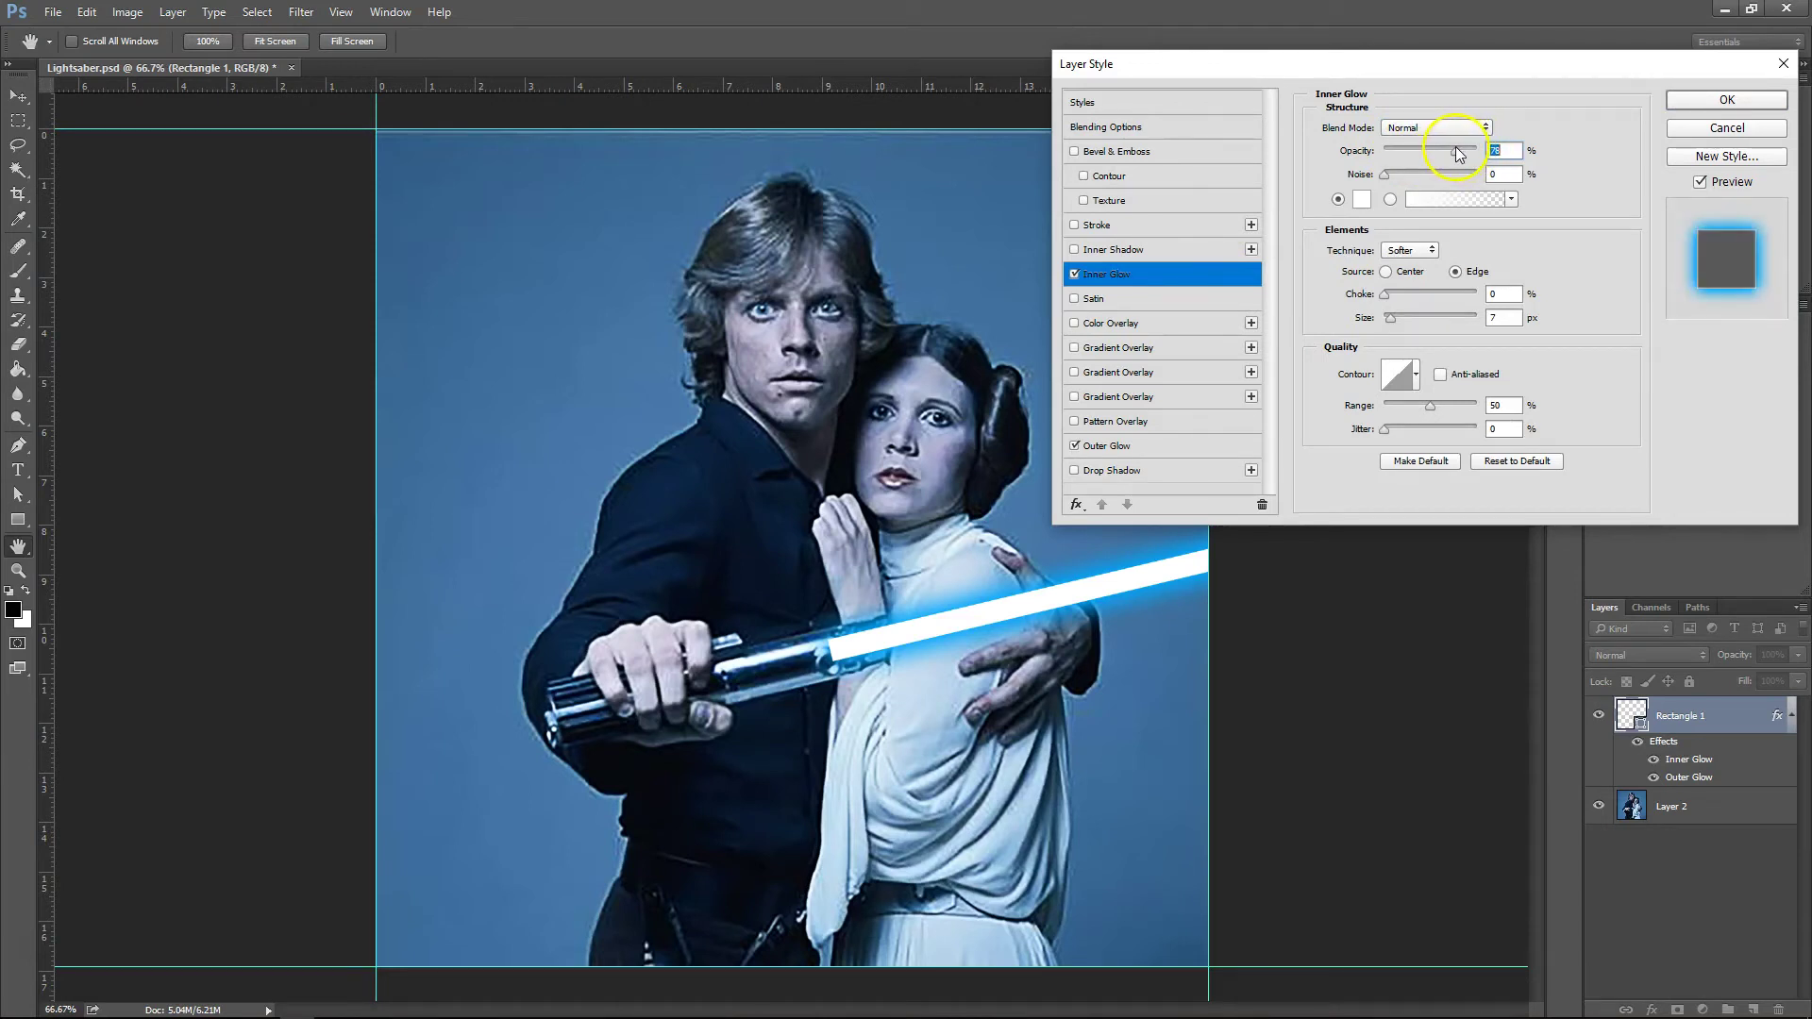
- Set the Inner Glow colour to #00a2ff (hue 199, full saturation) and enlarge its size
{"action": "left_click", "coordinate": [1359, 200]}
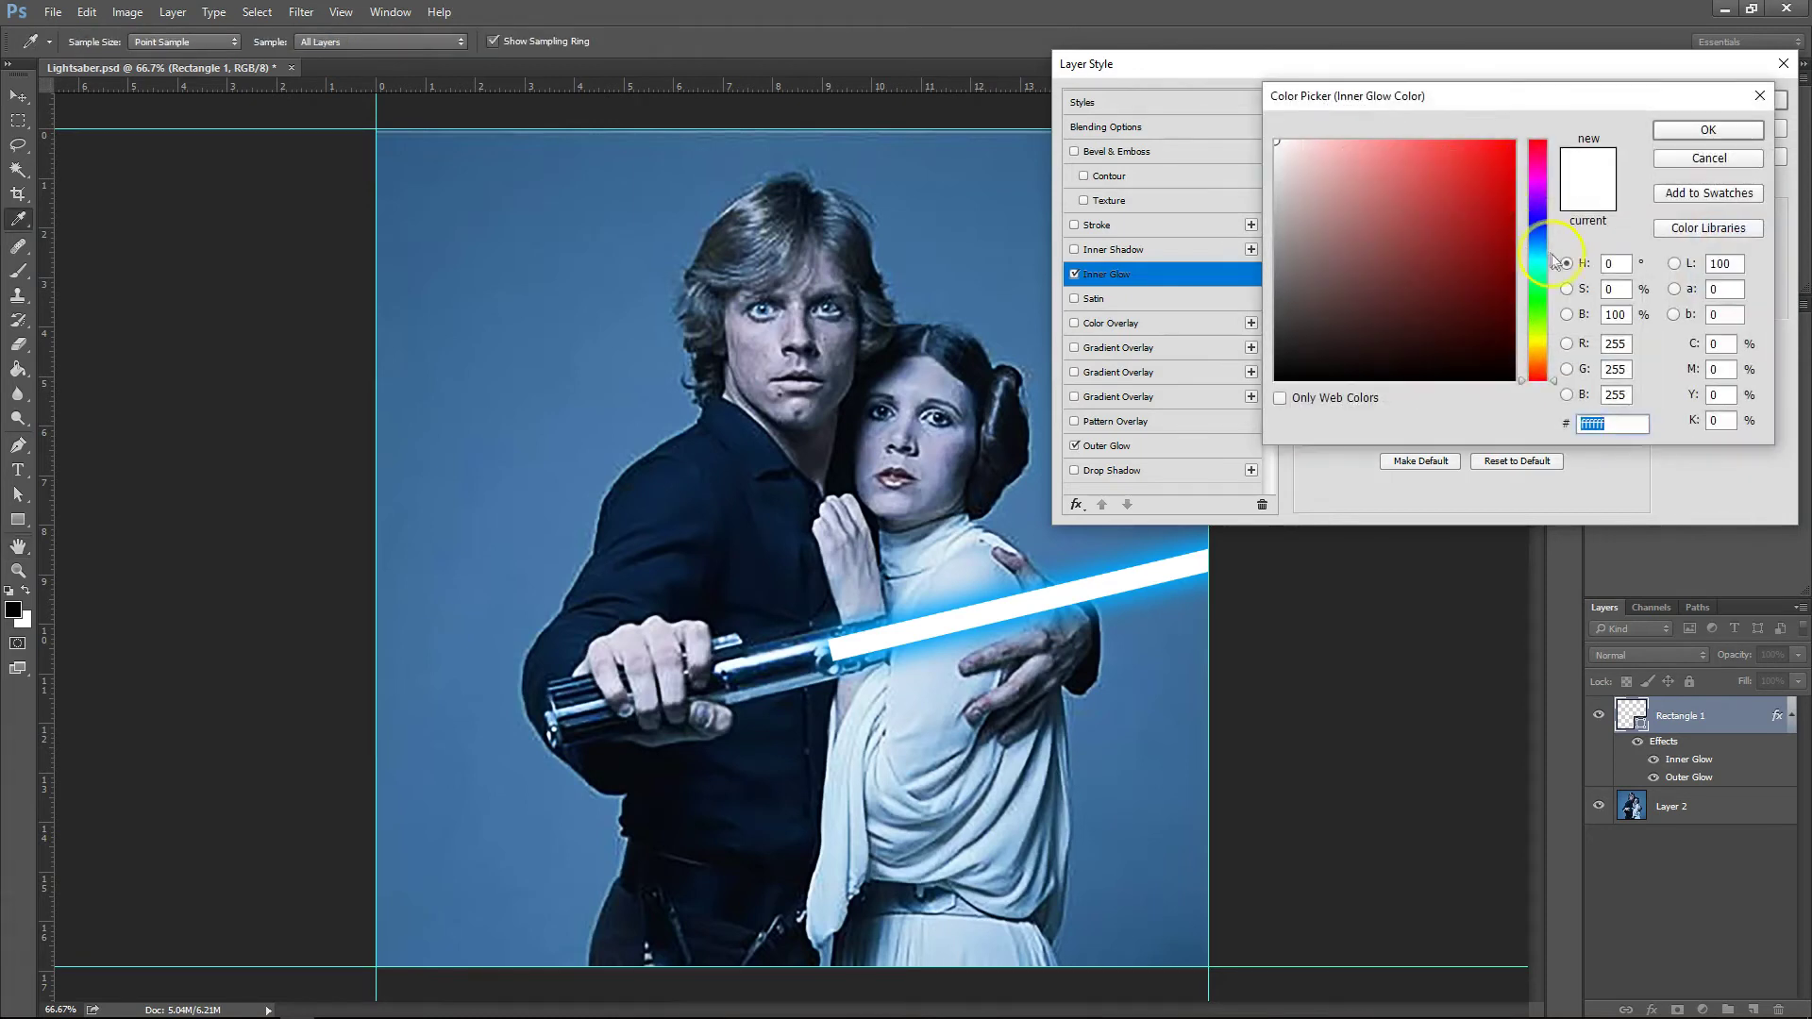
{"action": "mouse_move", "coordinate": [1536, 260]}
{"action": "left_mouse_down"}
{"action": "mouse_move", "coordinate": [1536, 235]}
{"action": "mouse_move", "coordinate": [1536, 255]}
{"action": "left_mouse_up"}
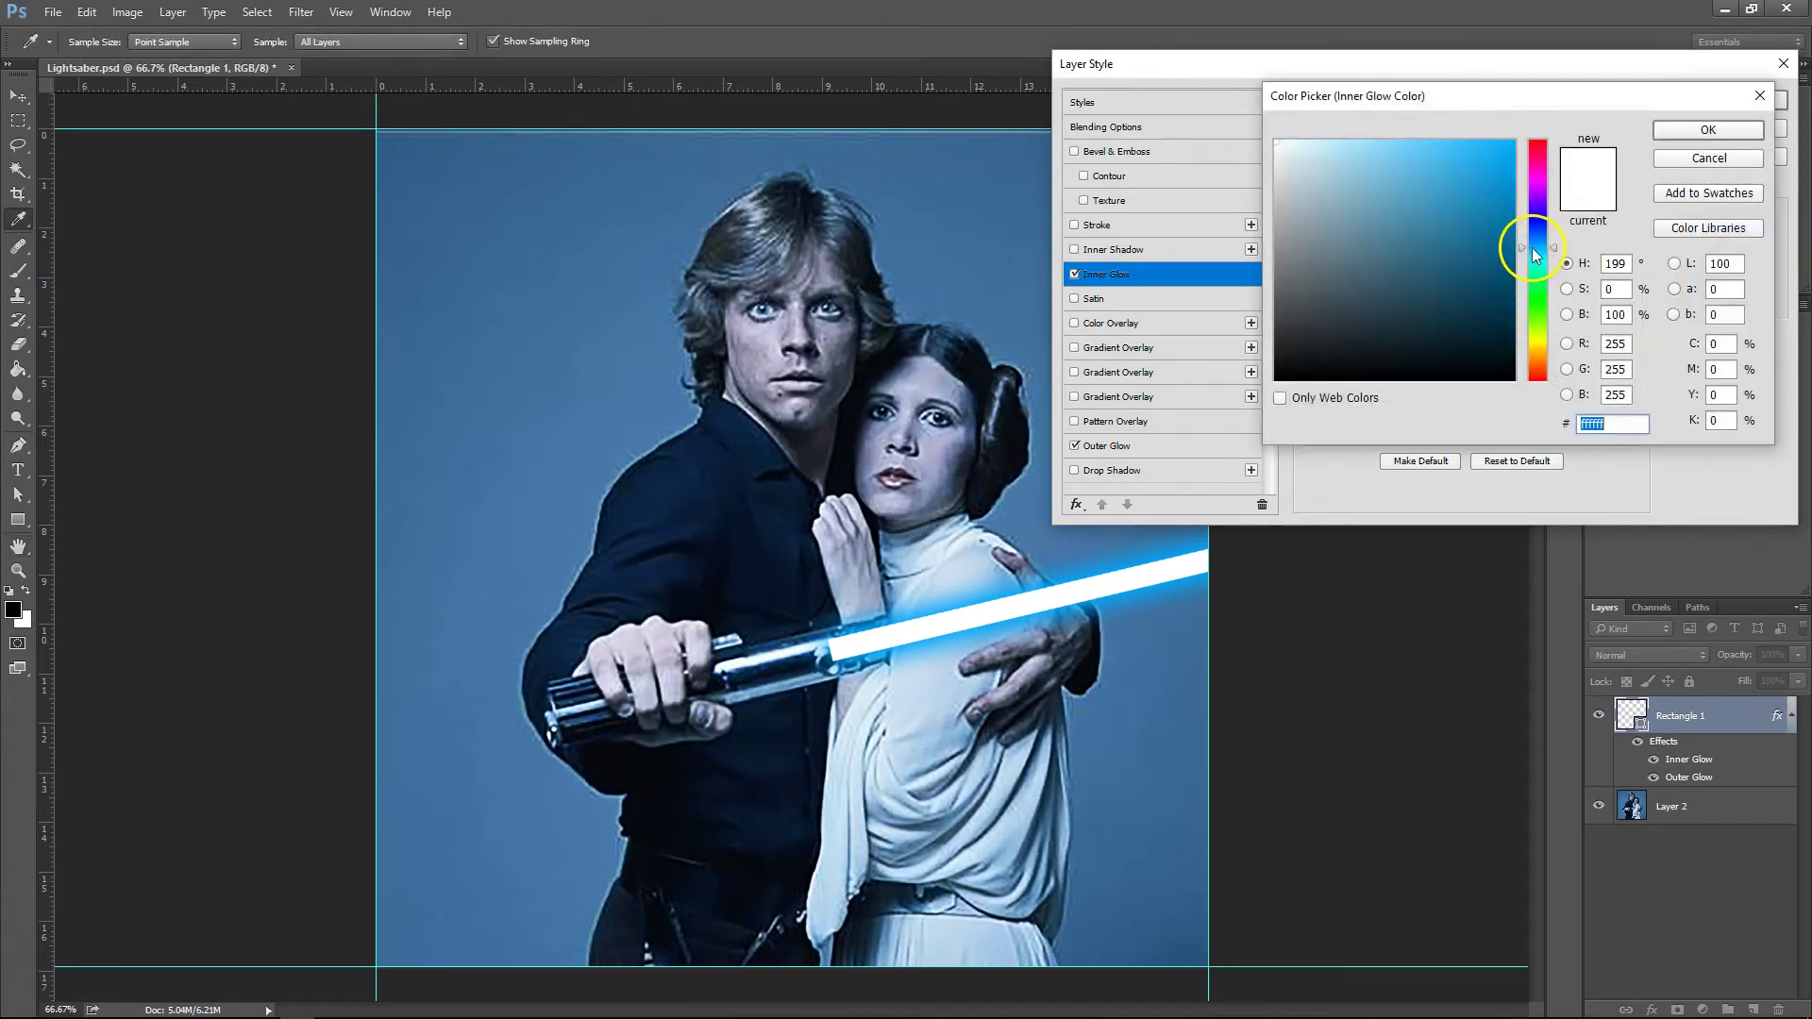
{"action": "left_click_drag", "start_coordinate": [1441, 195], "coordinate": [1521, 128]}
{"action": "left_click", "coordinate": [1698, 133]}
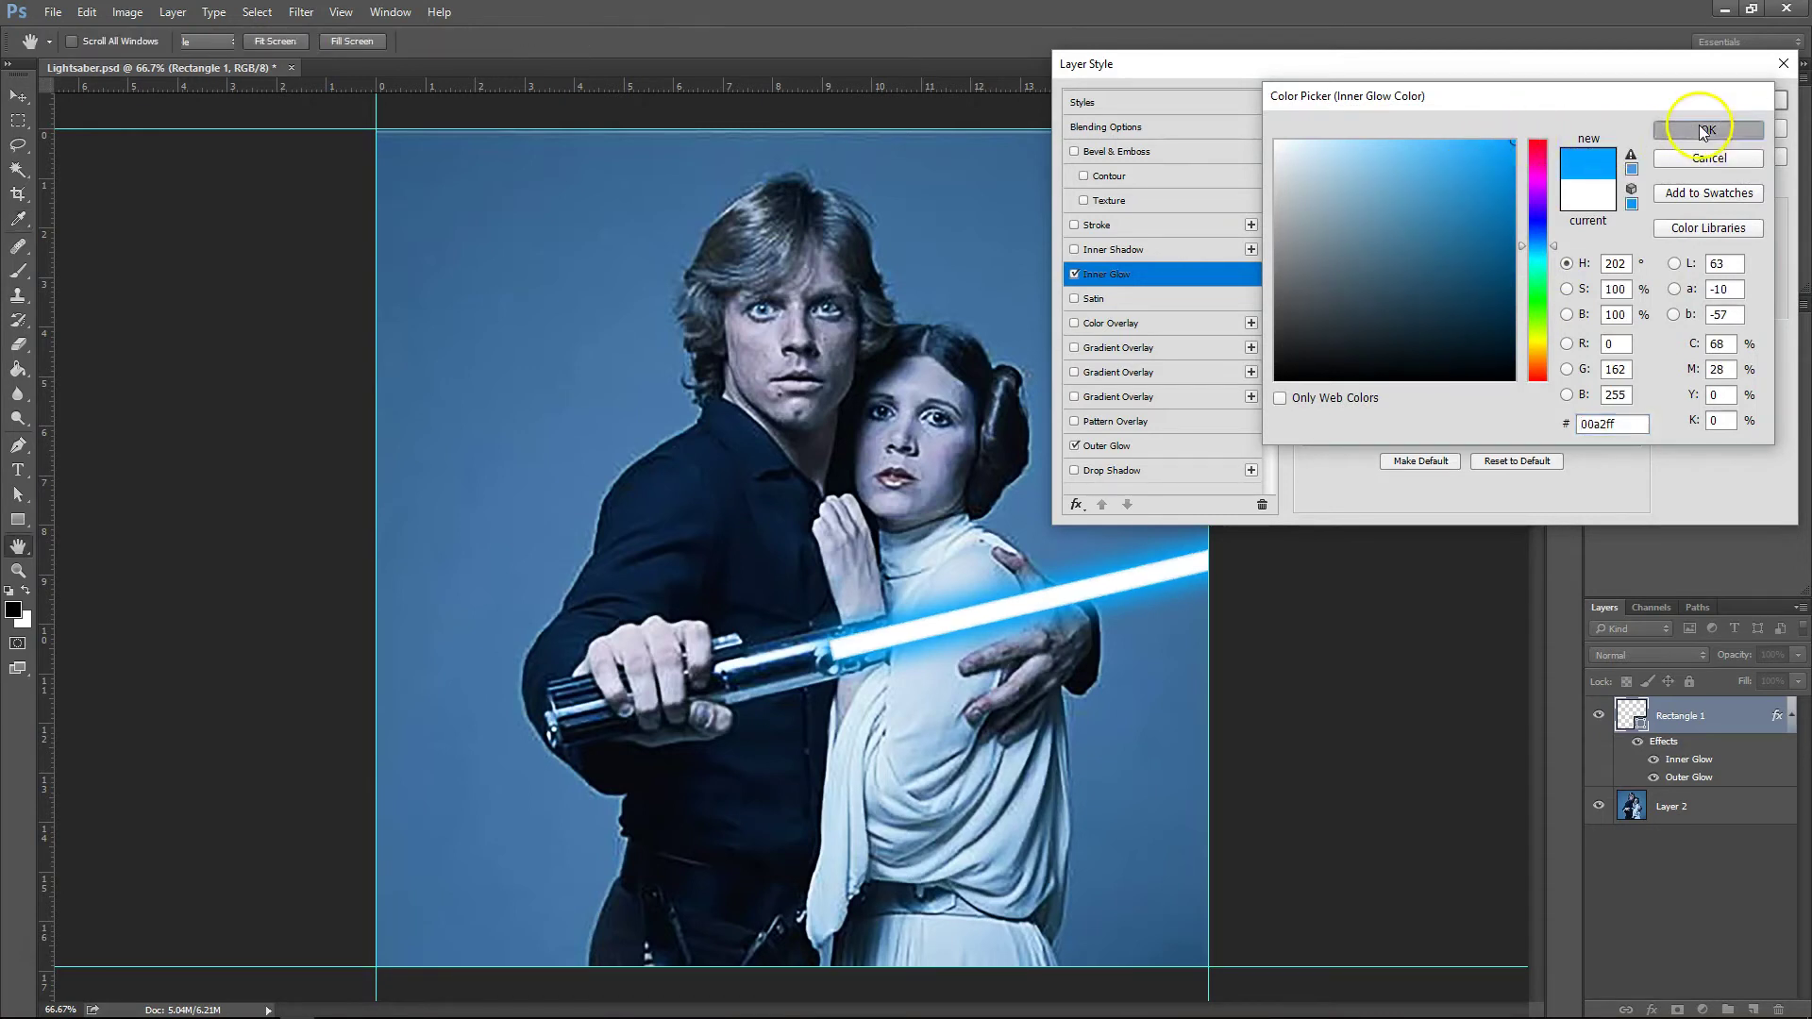
{"action": "left_click_drag", "start_coordinate": [1393, 323], "coordinate": [1402, 321]}
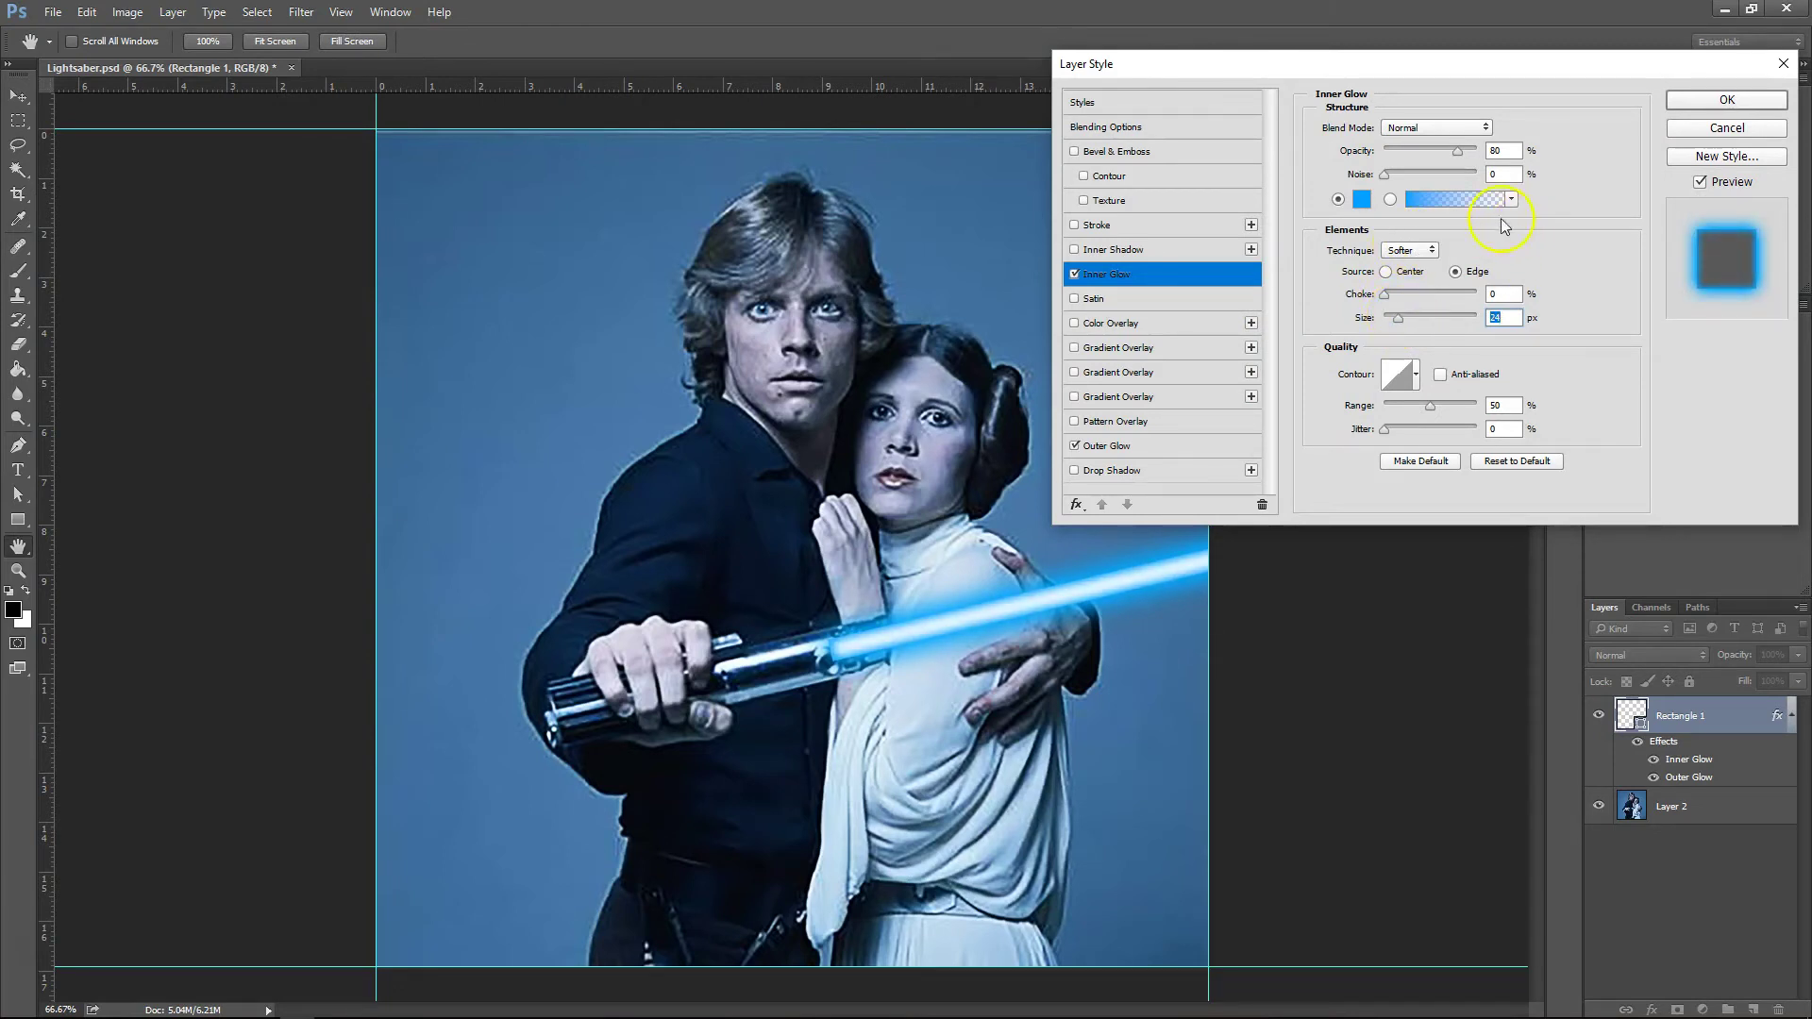
- Close Layer Style with the 24 px Inner Glow and Outer Glow applied
{"action": "left_click", "coordinate": [1748, 102]}
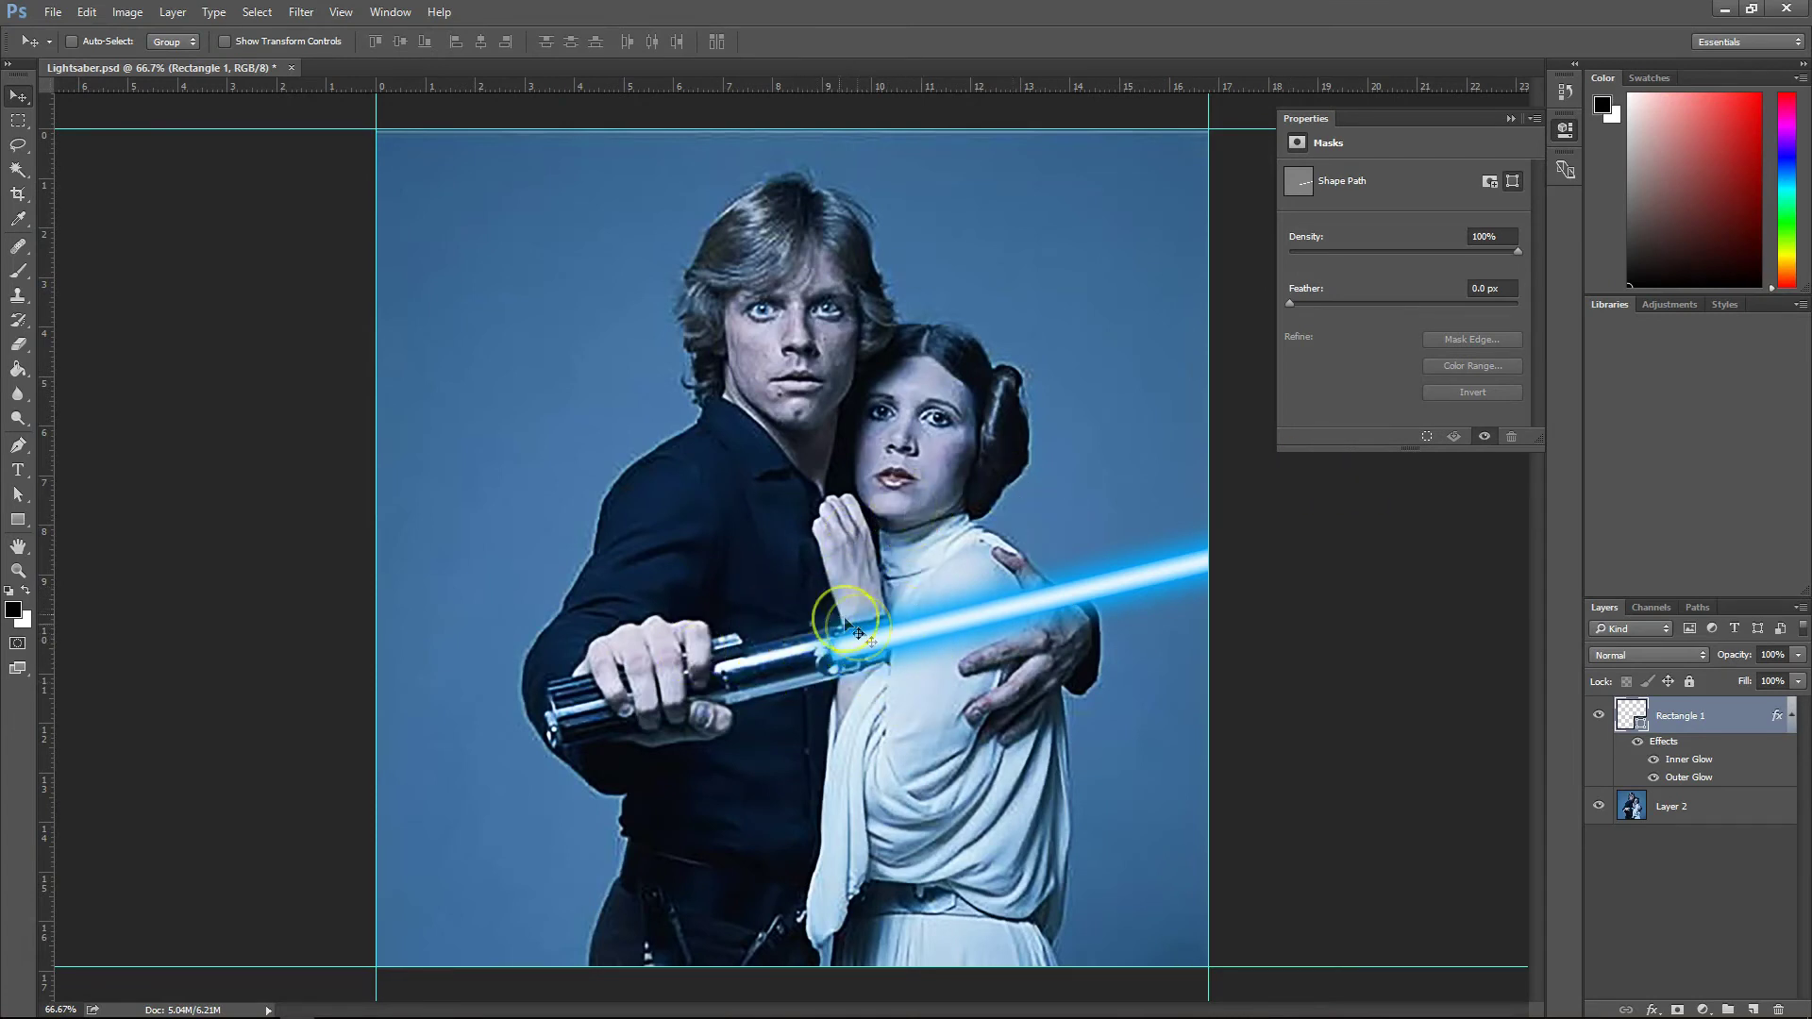
- Attach a layer mask to the Rectangle 1 blade layer and brush black over the hilt to hide the glow
{"action": "left_click", "coordinate": [1677, 1009]}
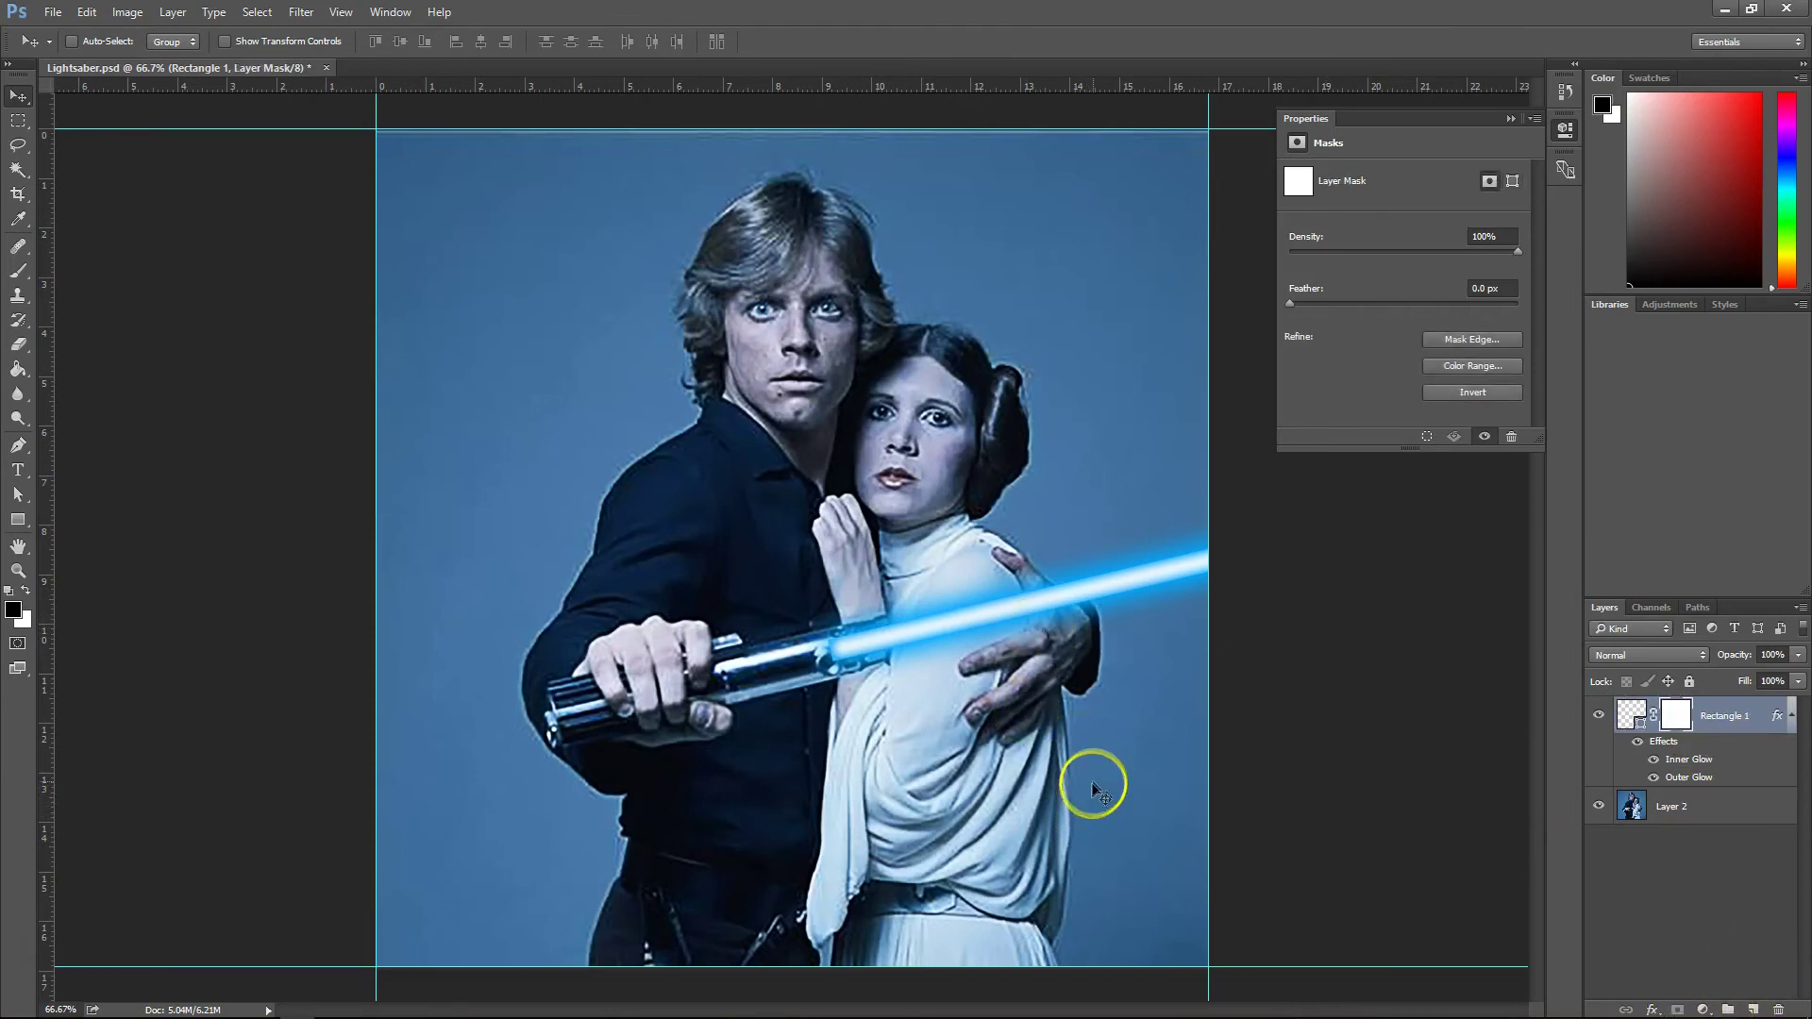
{"action": "key", "text": "b"}
{"action": "left_click_drag", "start_coordinate": [815, 632], "coordinate": [627, 627]}
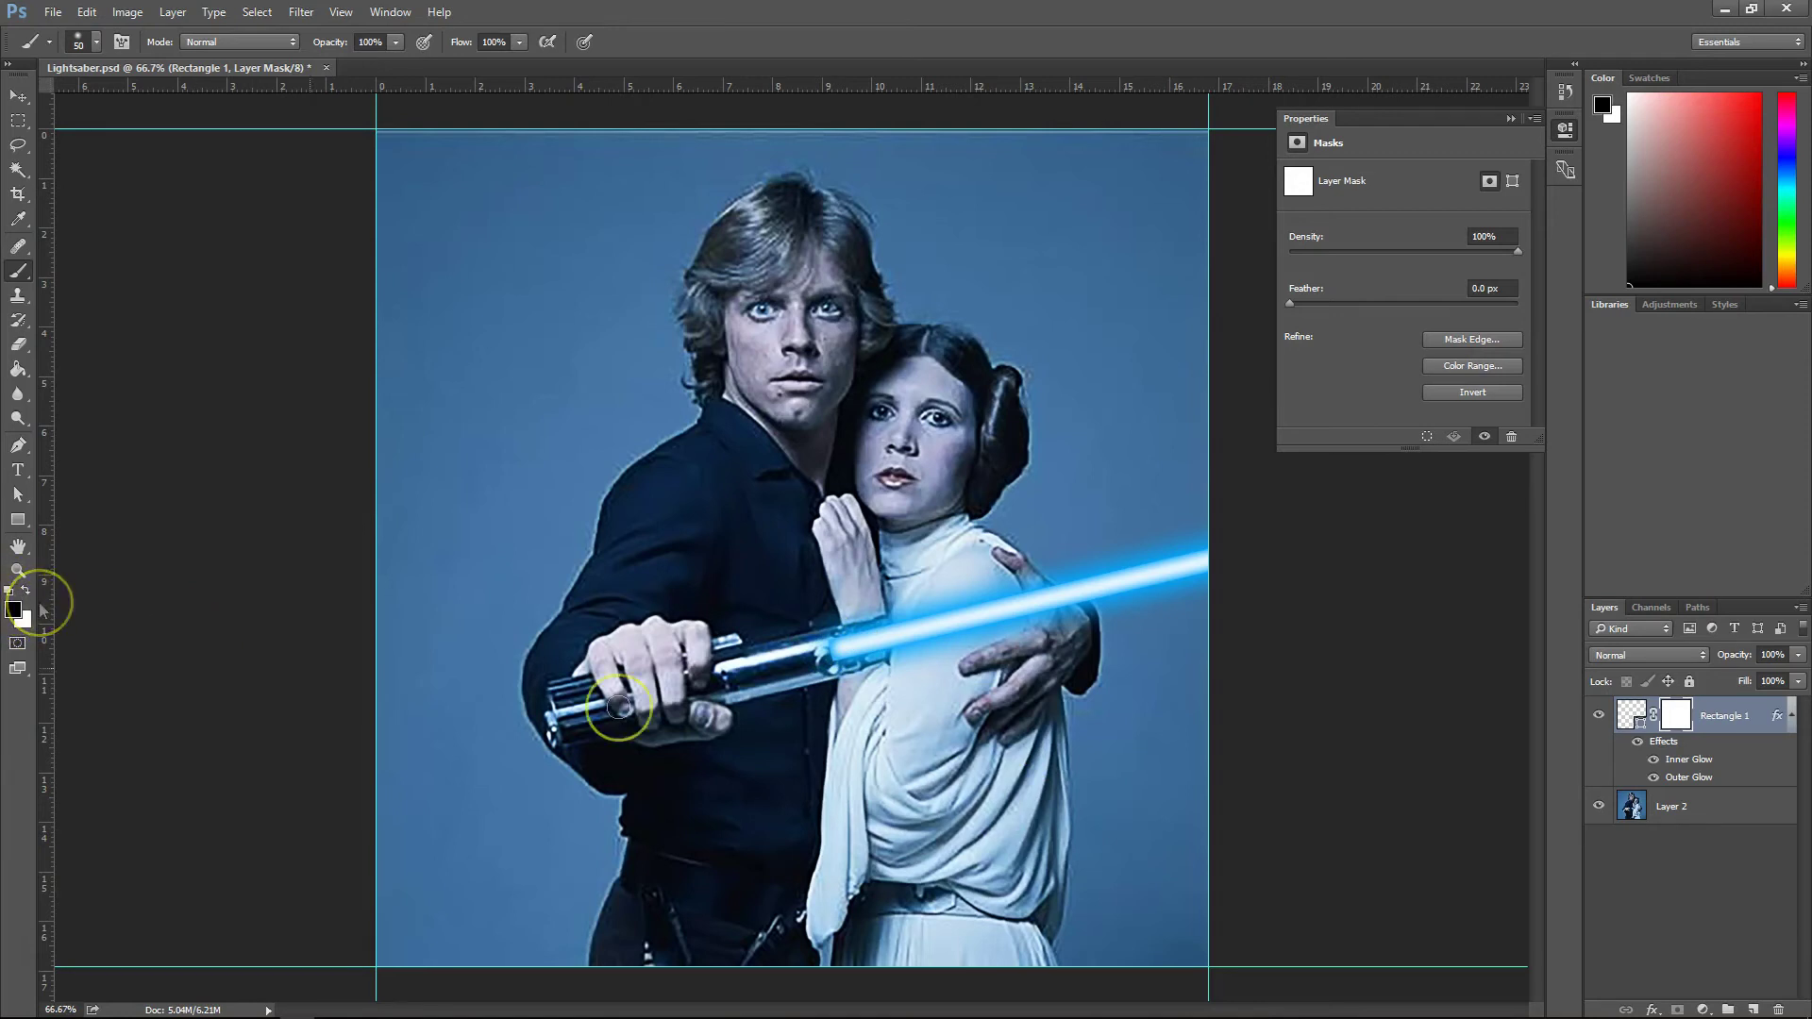
{"action": "left_click_drag", "start_coordinate": [820, 667], "coordinate": [838, 659]}
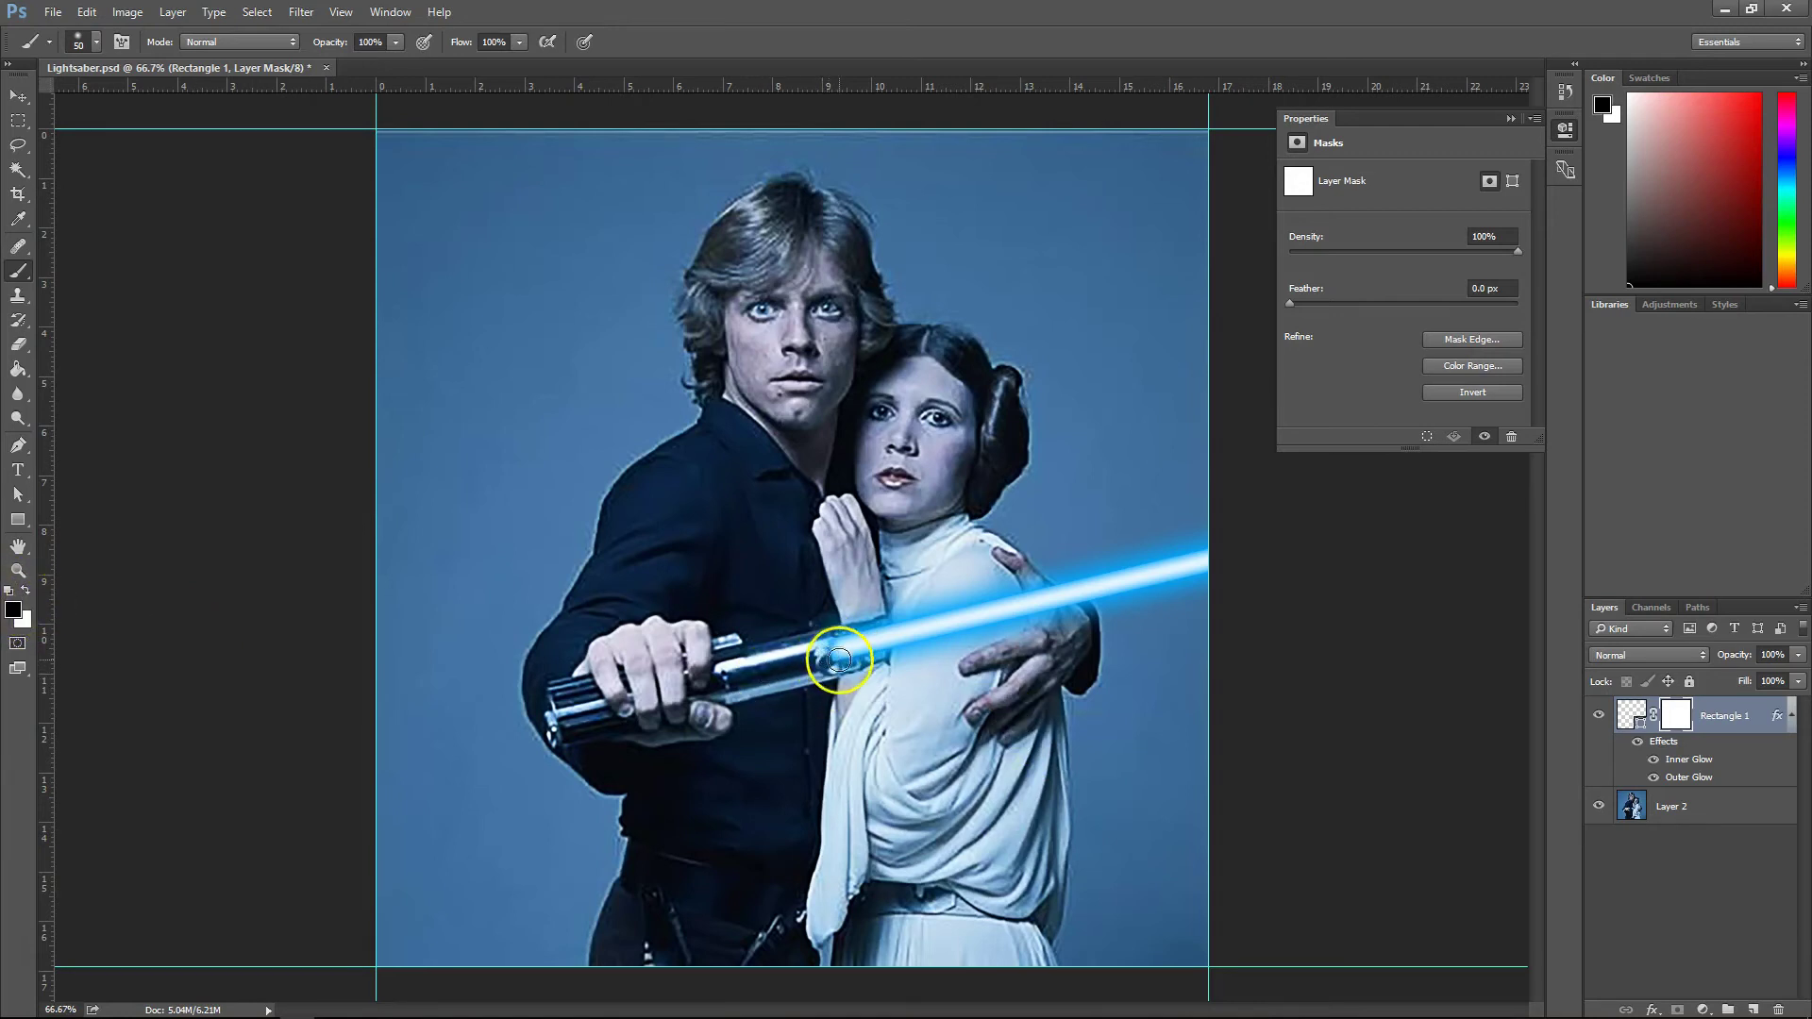
- Enlarge the brush to a 100 px soft tip and mask out the glow over the hilt's end
{"action": "right_click", "coordinate": [807, 468]}
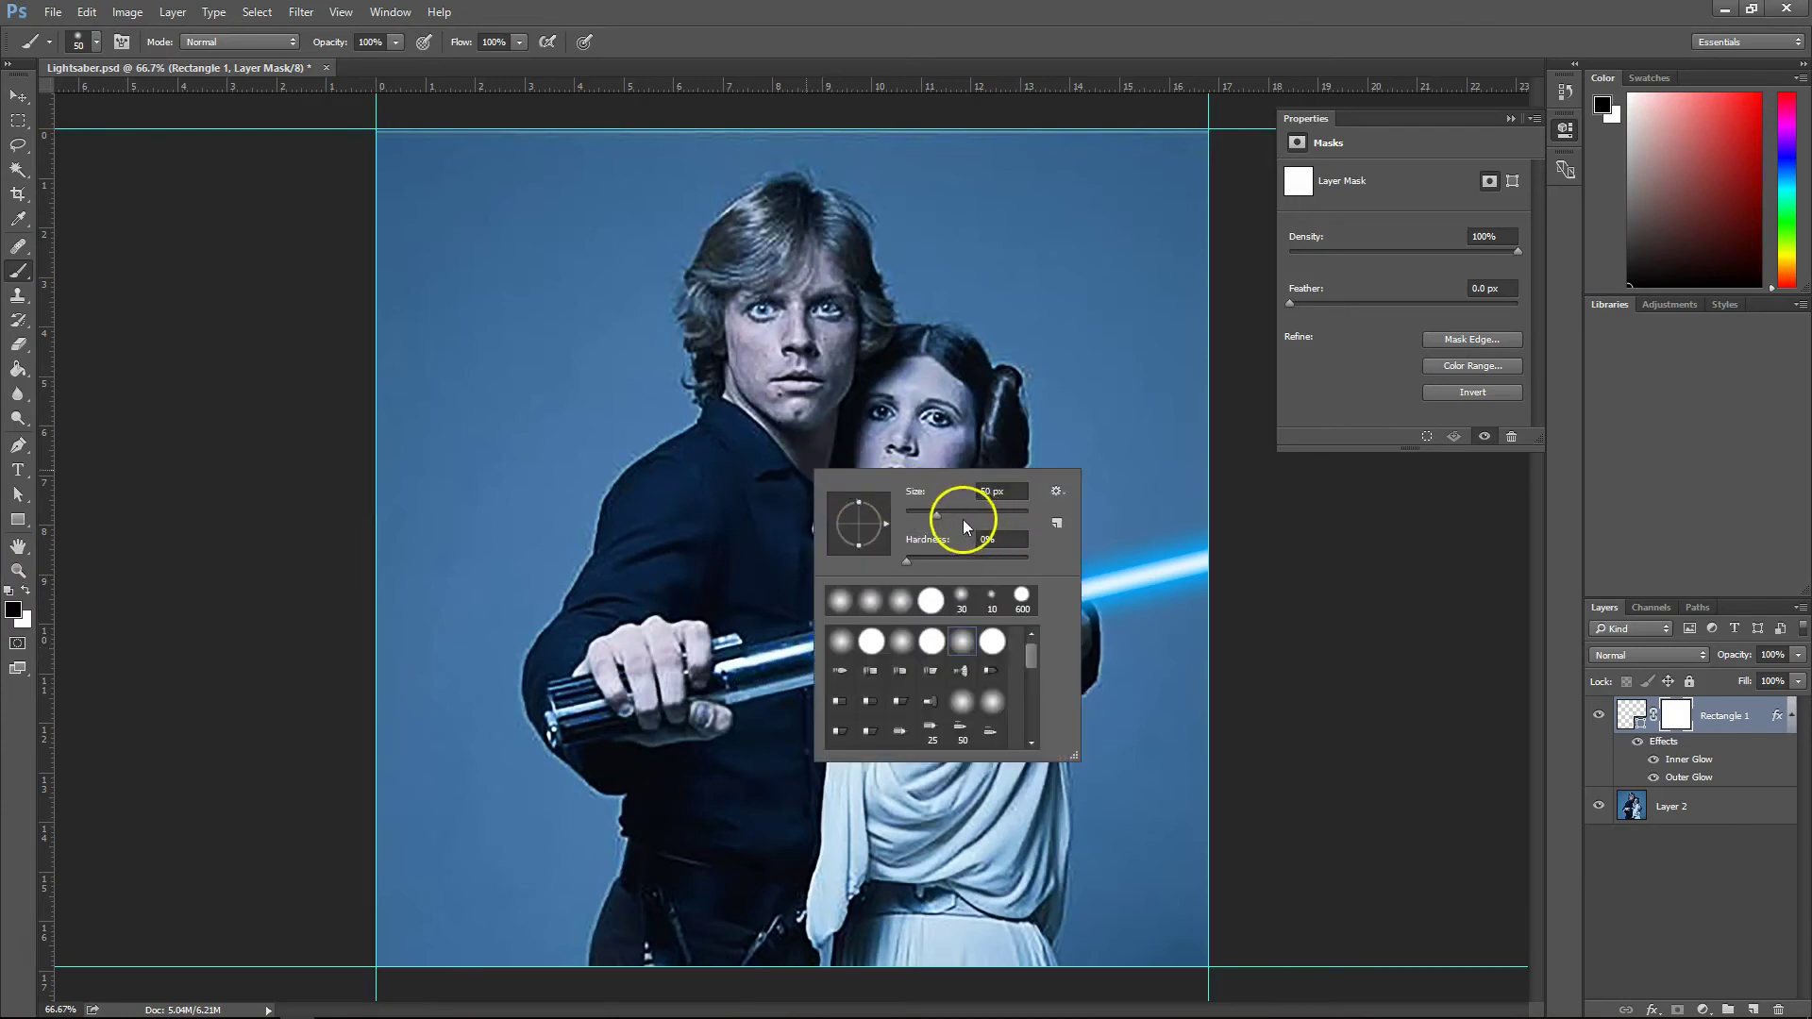
{"action": "left_click_drag", "start_coordinate": [937, 515], "coordinate": [948, 515]}
{"action": "left_click", "coordinate": [1486, 585]}
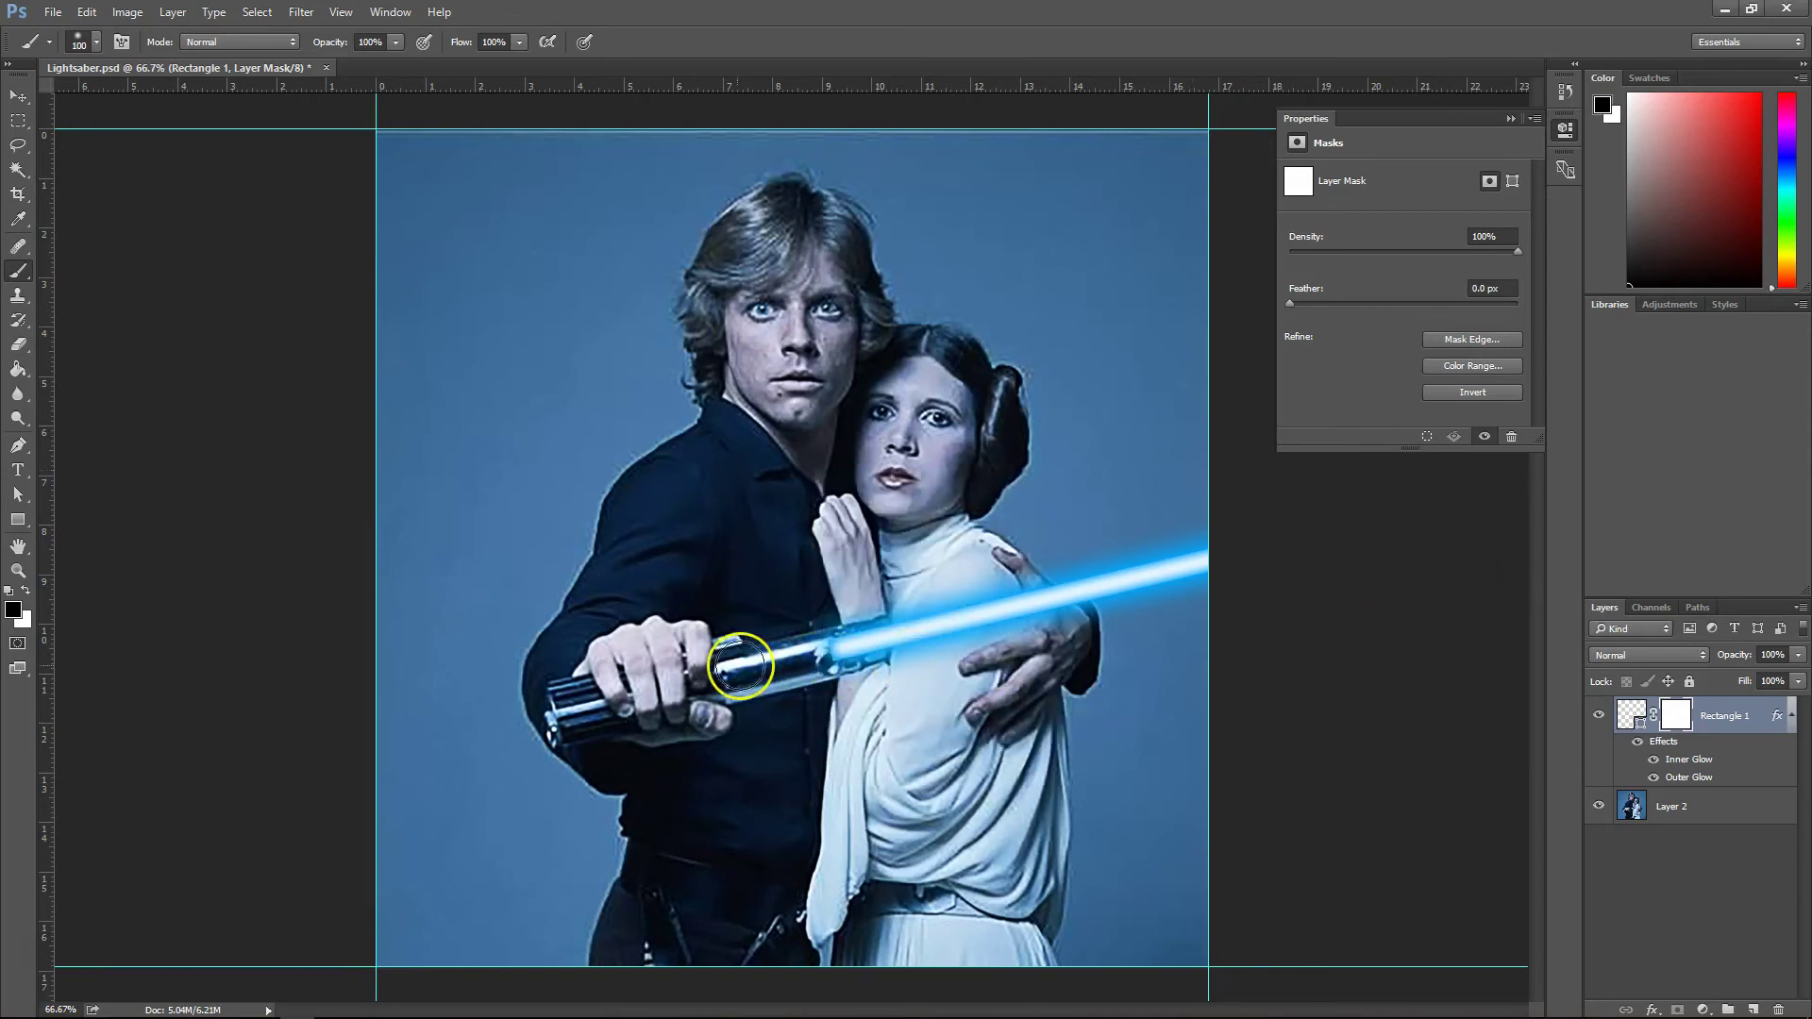
{"action": "right_click", "coordinate": [809, 635]}
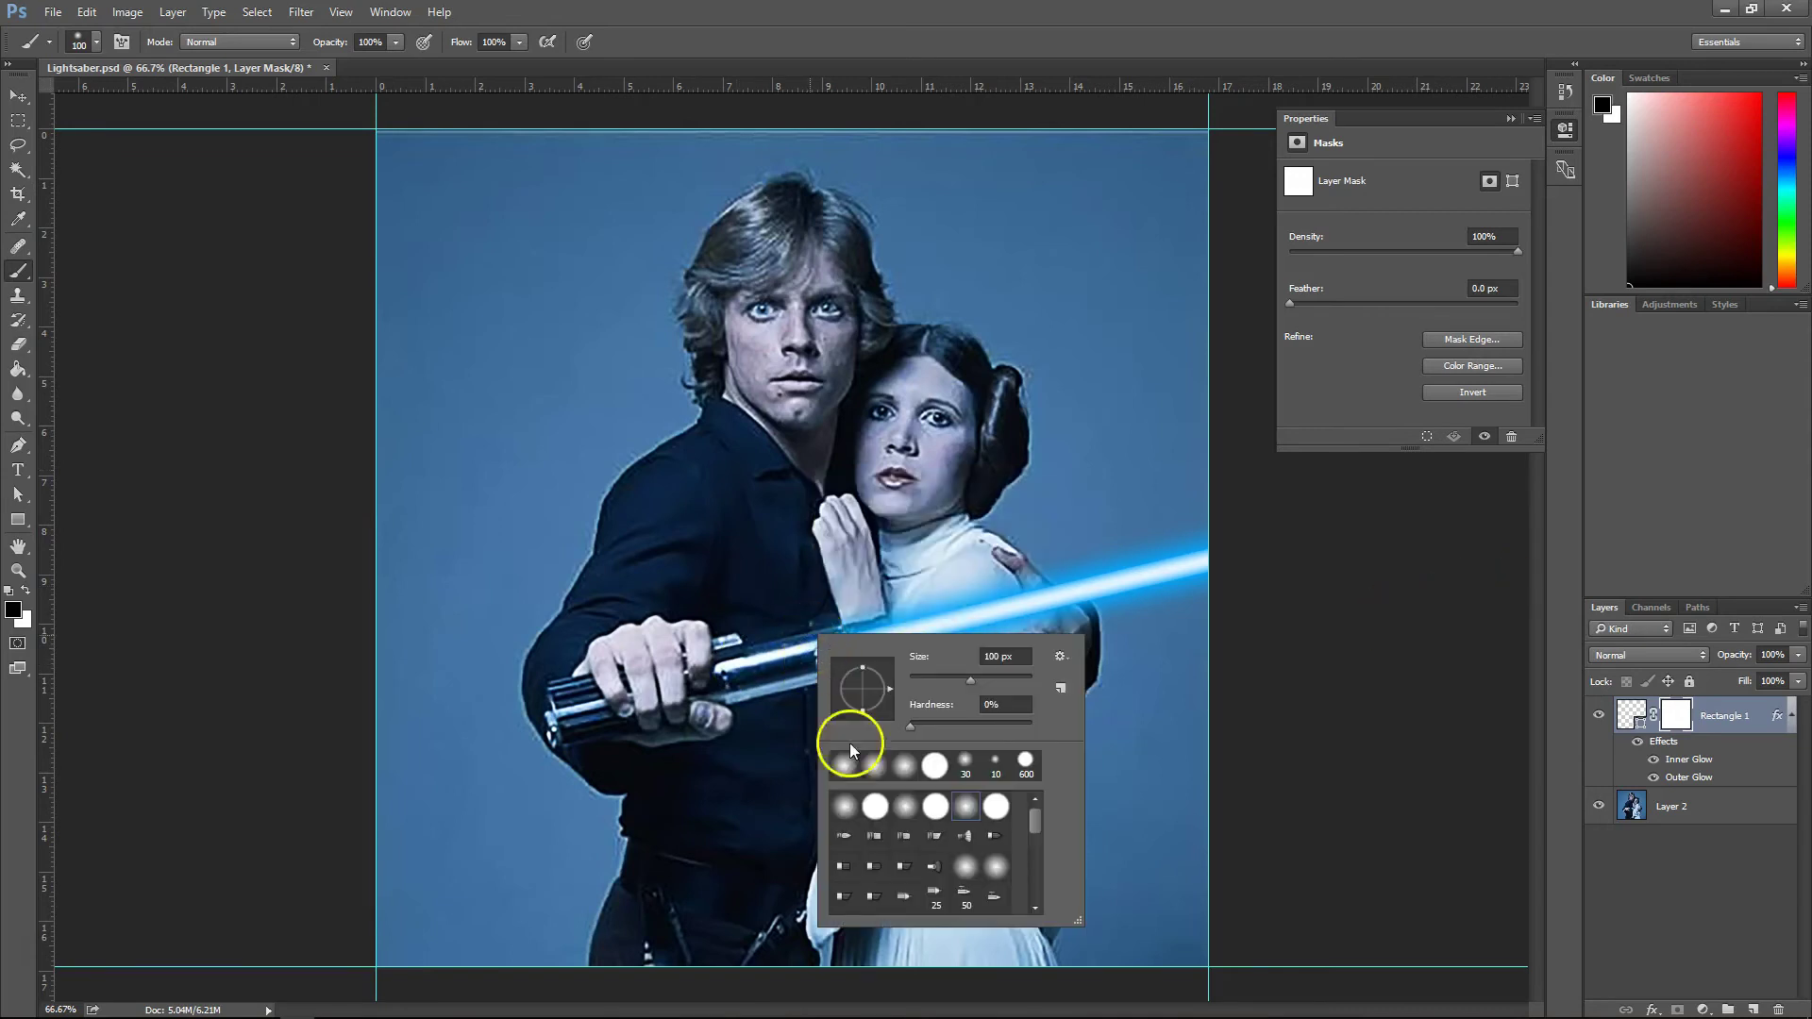
{"action": "left_click", "coordinate": [1468, 639]}
{"action": "mouse_move", "coordinate": [803, 659]}
{"action": "left_mouse_down"}
{"action": "mouse_move", "coordinate": [857, 665]}
{"action": "mouse_move", "coordinate": [846, 636]}
{"action": "mouse_move", "coordinate": [859, 667]}
{"action": "mouse_move", "coordinate": [867, 628]}
{"action": "mouse_move", "coordinate": [885, 654]}
{"action": "mouse_move", "coordinate": [884, 625]}
{"action": "mouse_move", "coordinate": [839, 693]}
{"action": "mouse_move", "coordinate": [862, 635]}
{"action": "left_mouse_up"}
- Switch to white and paint the glow back along the blade base near the wrist
{"action": "left_click", "coordinate": [24, 592]}
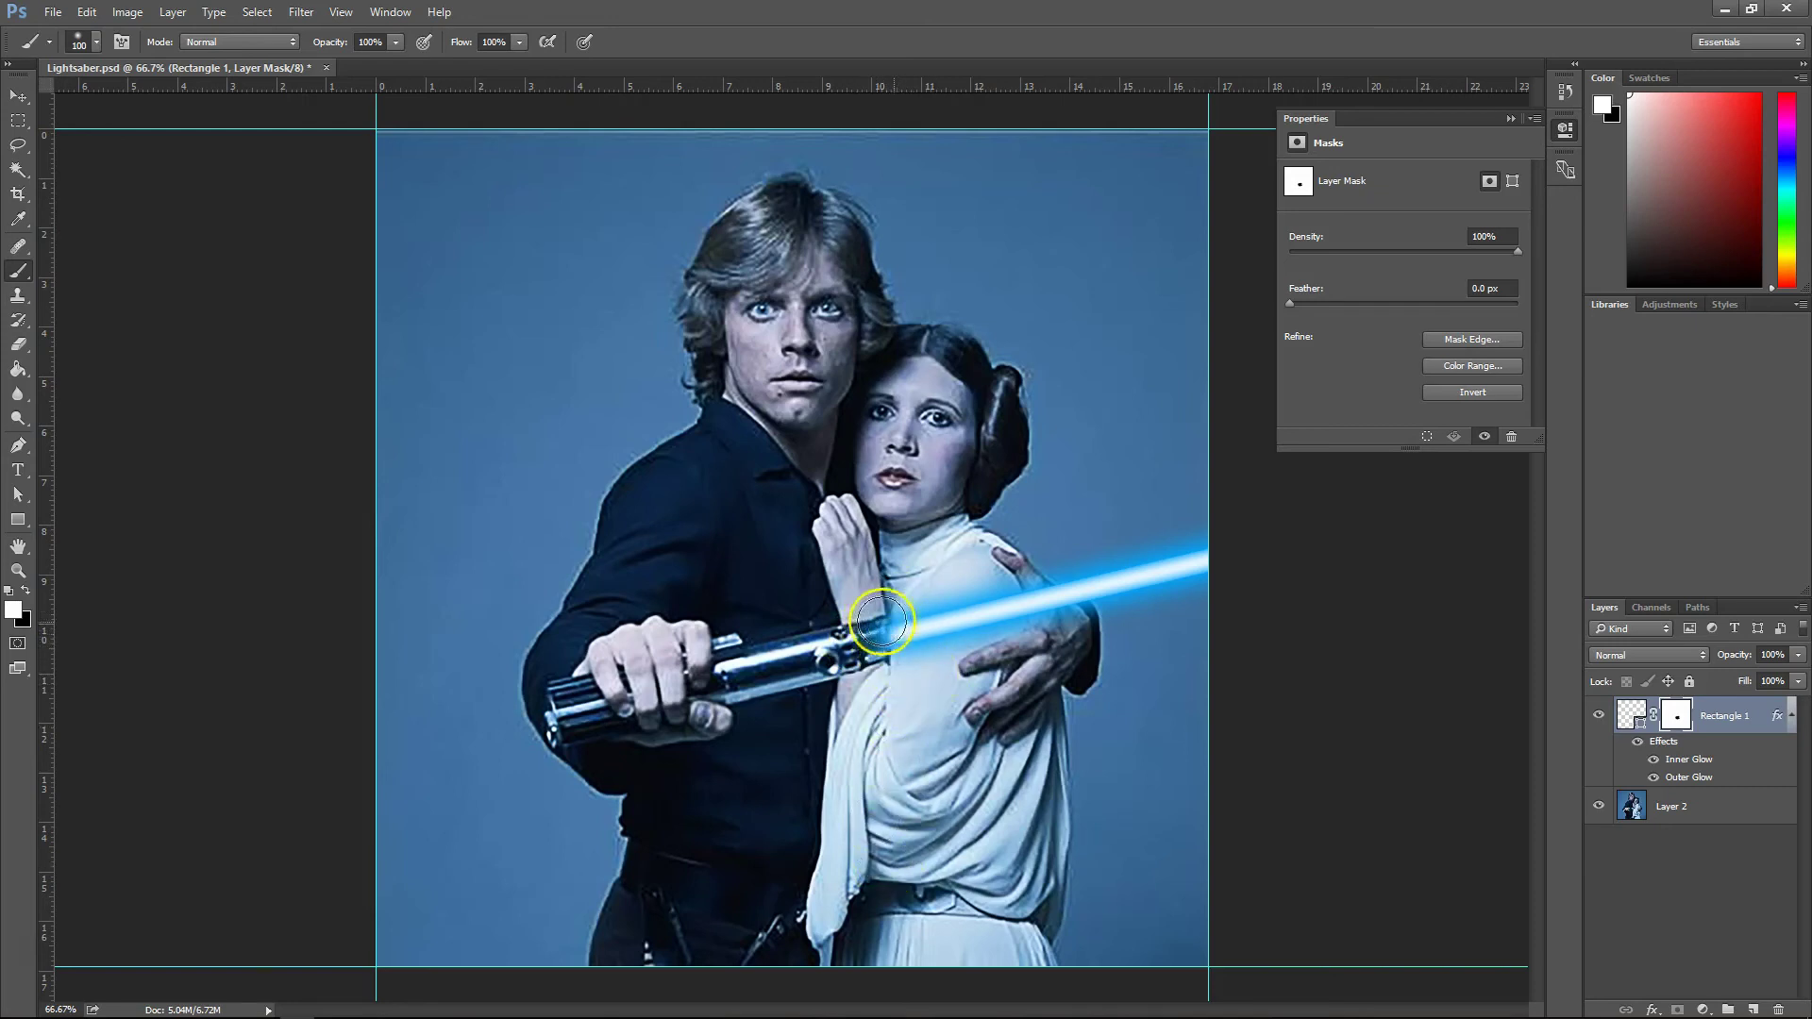
{"action": "left_click_drag", "start_coordinate": [910, 627], "coordinate": [855, 619]}
{"action": "mouse_move", "coordinate": [899, 679]}
{"action": "left_mouse_down"}
{"action": "mouse_move", "coordinate": [1084, 681]}
{"action": "mouse_move", "coordinate": [1113, 594]}
{"action": "mouse_move", "coordinate": [828, 594]}
{"action": "mouse_move", "coordinate": [914, 589]}
{"action": "left_mouse_up"}
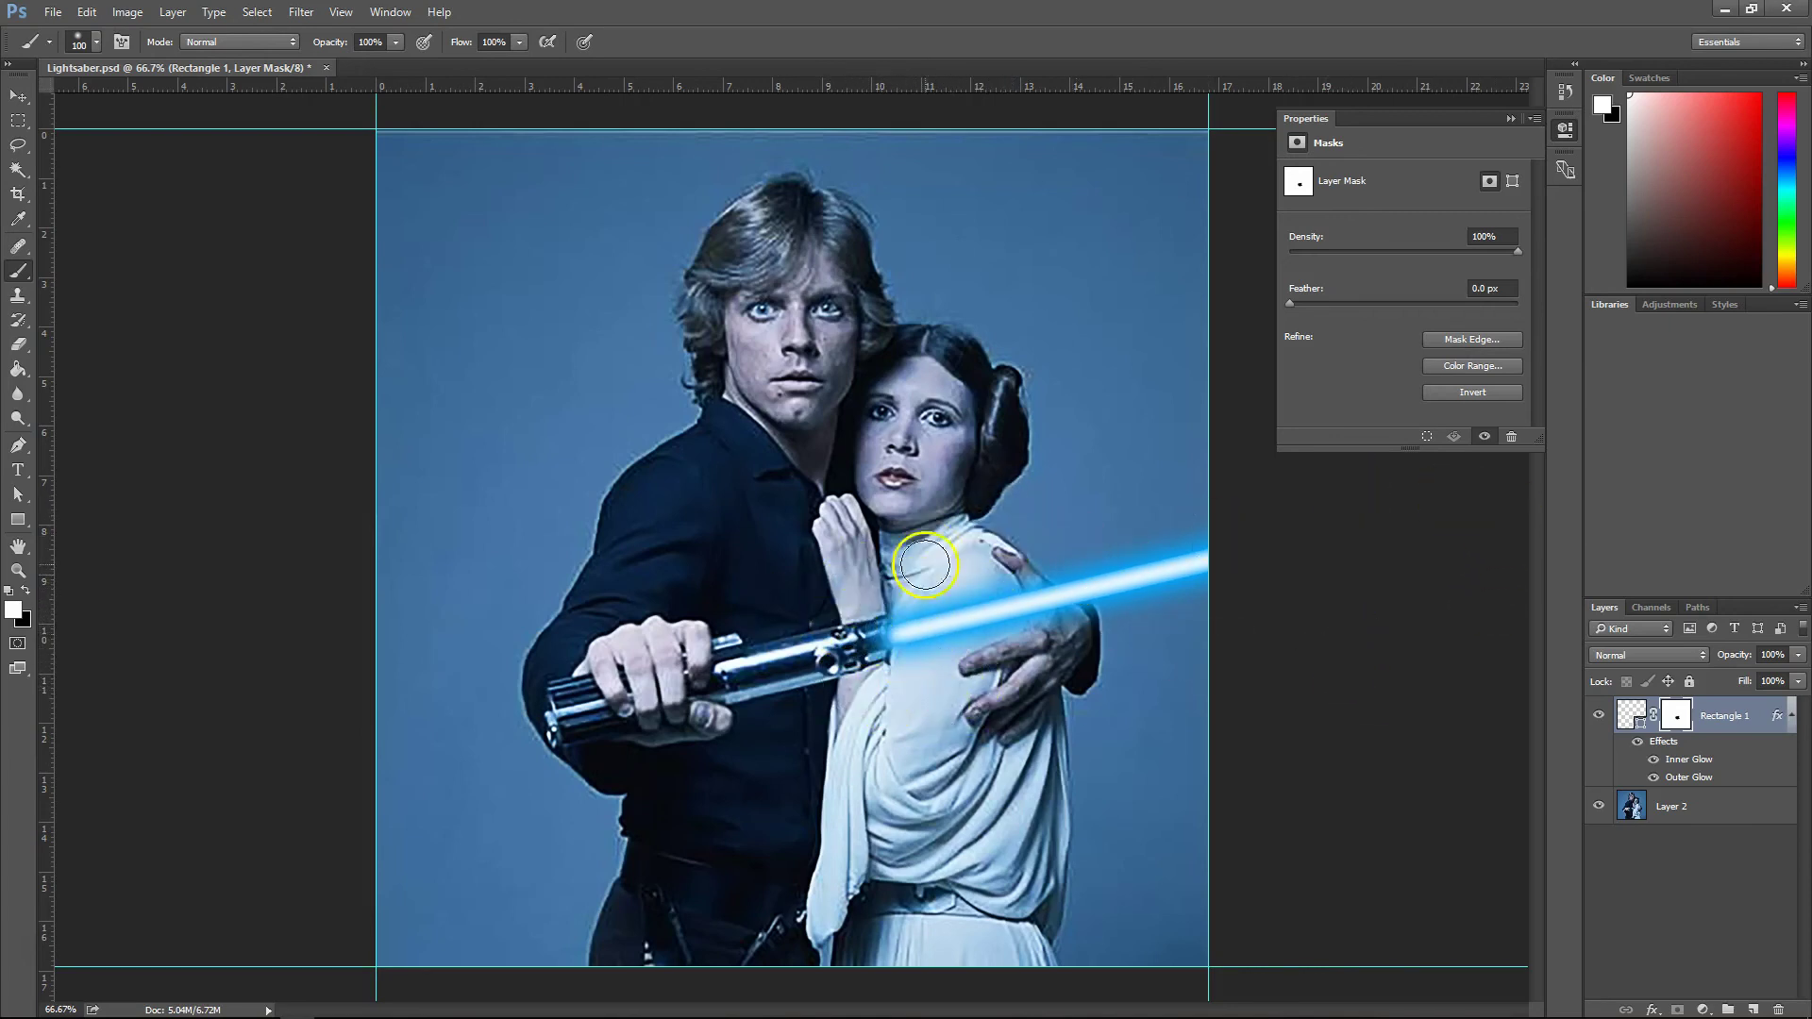